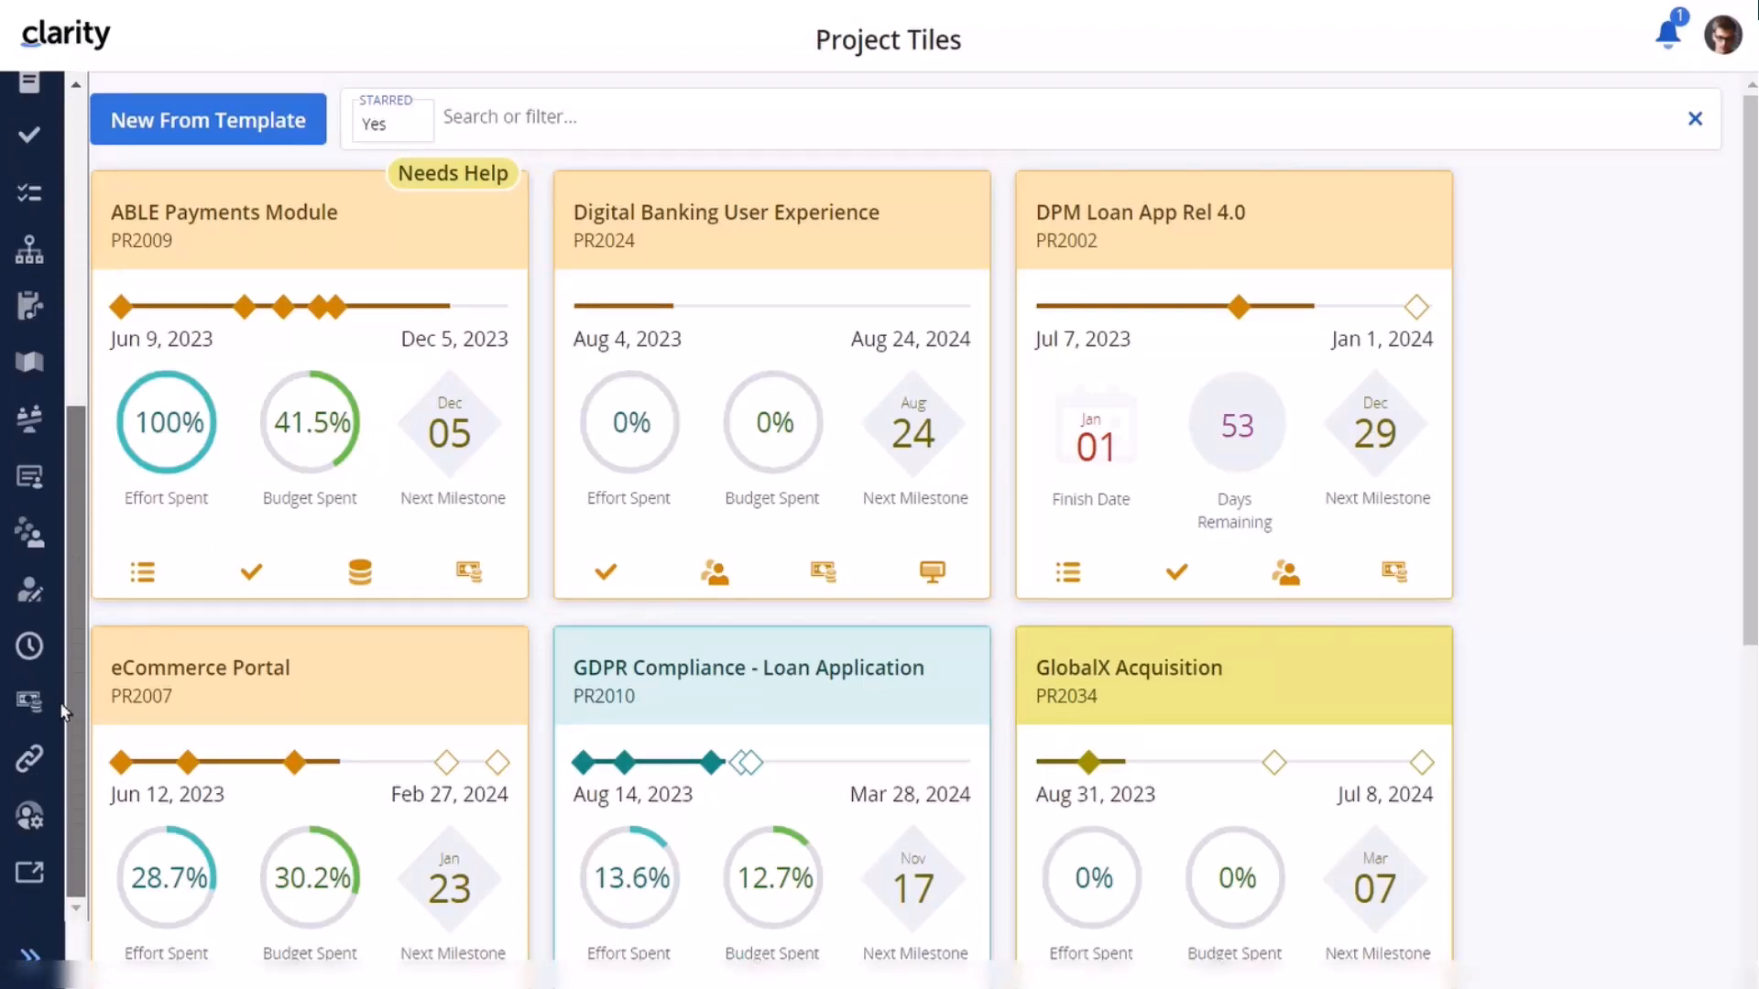
Step: Open the Navigation Menu configuration in the administration System Settings and review the listed pages
click(29, 818)
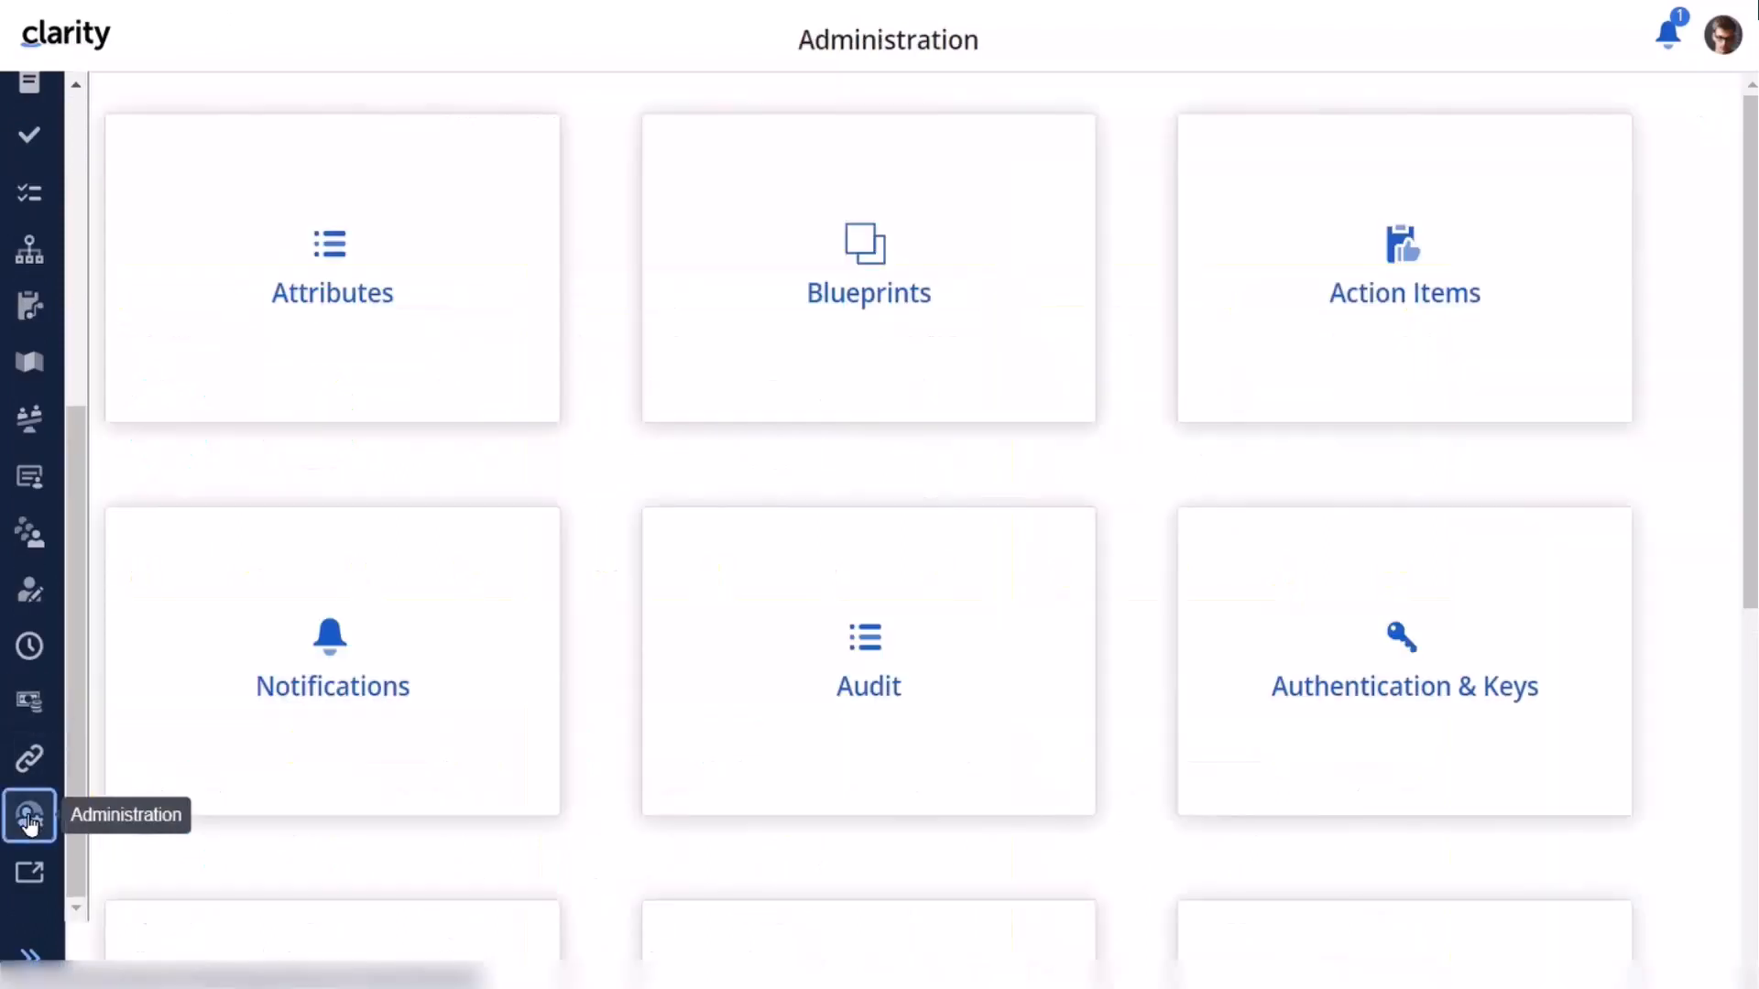
scroll(815, 728, down, 5)
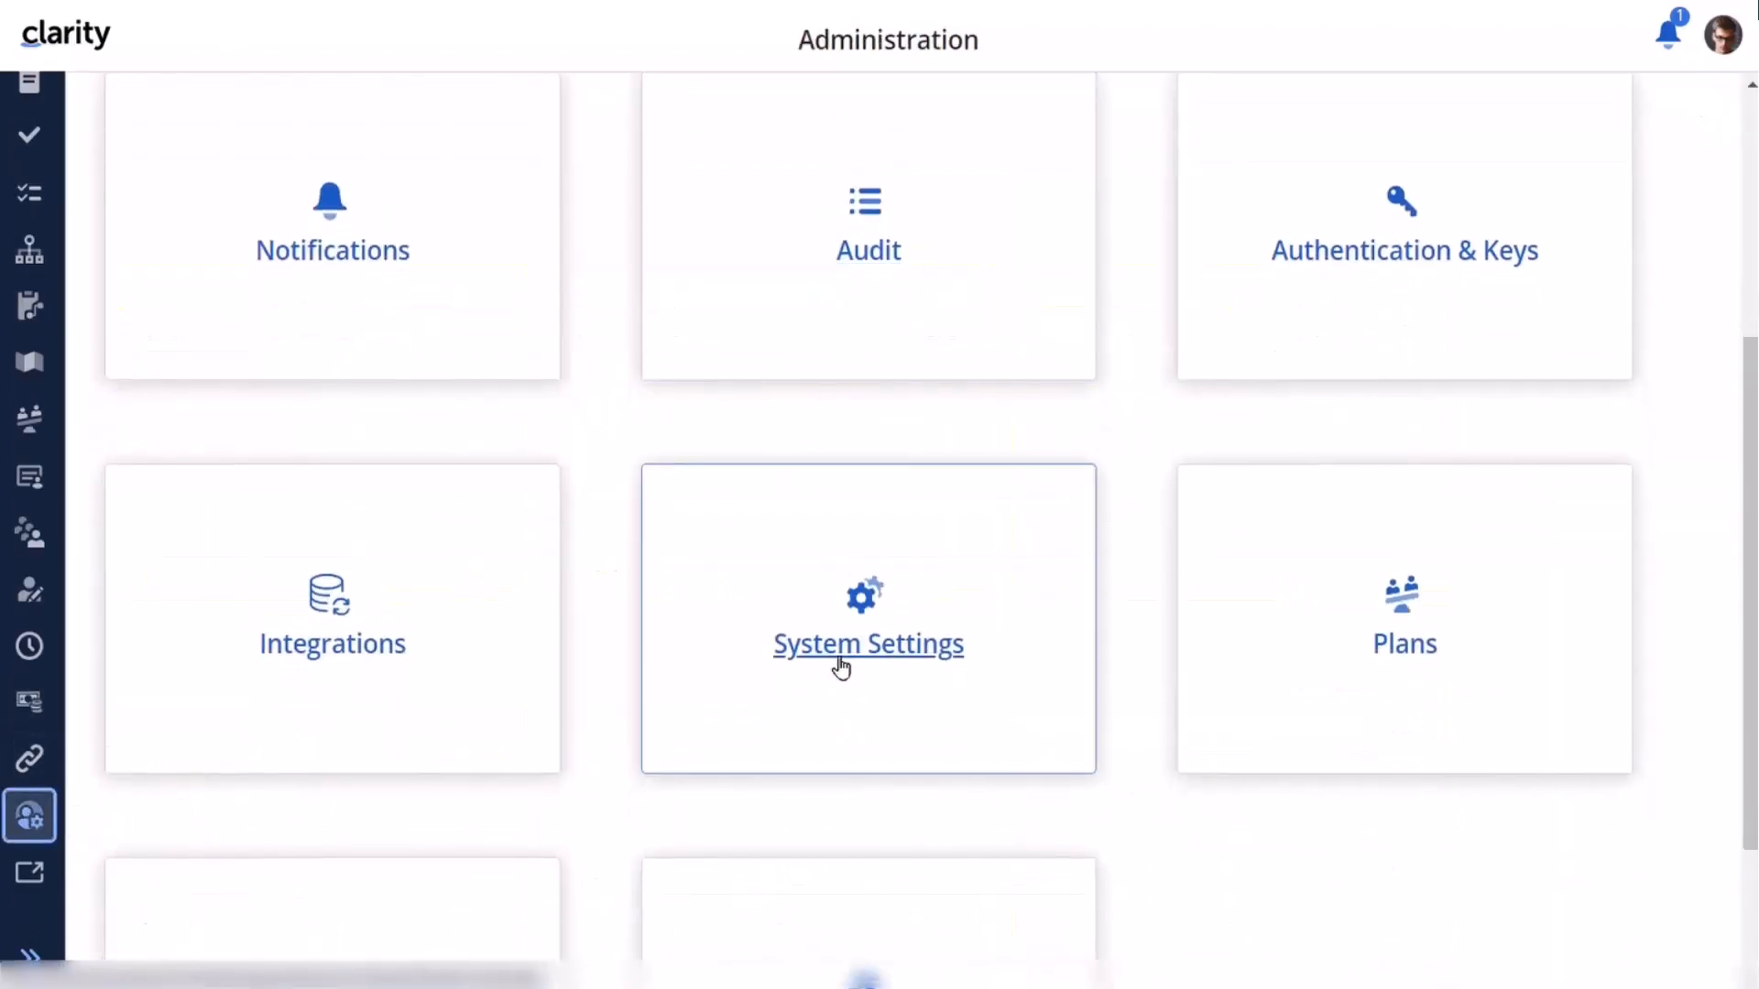
click(841, 667)
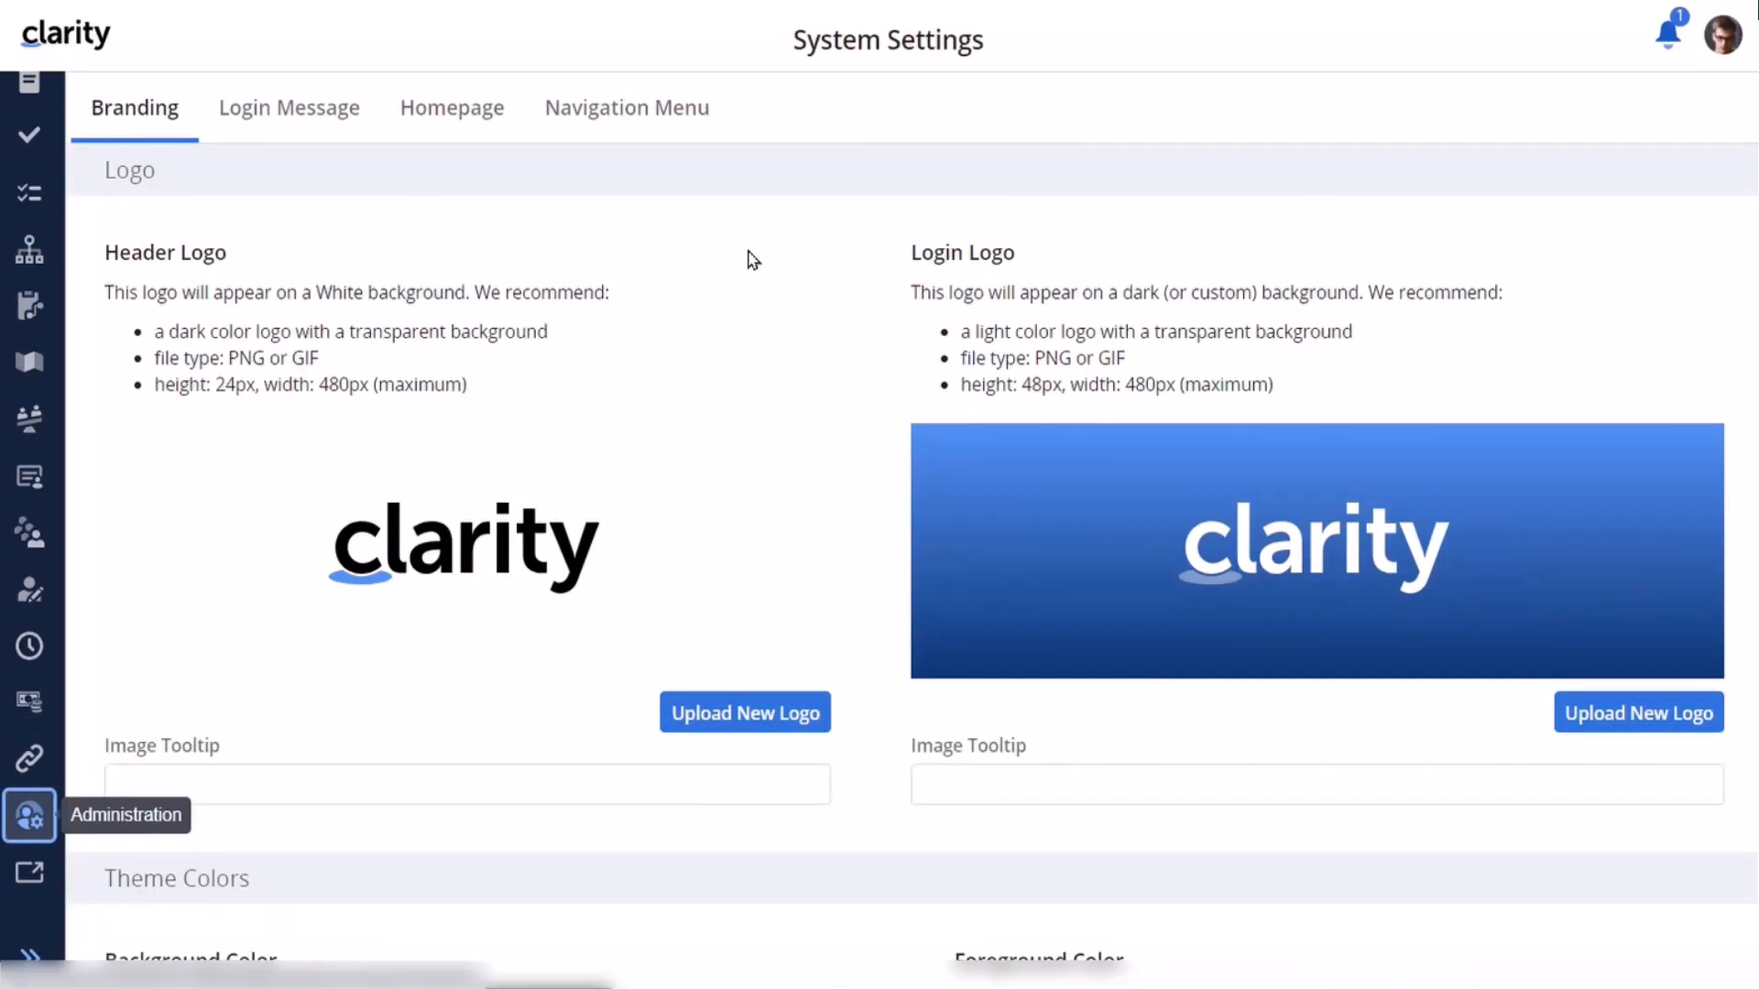
click(626, 112)
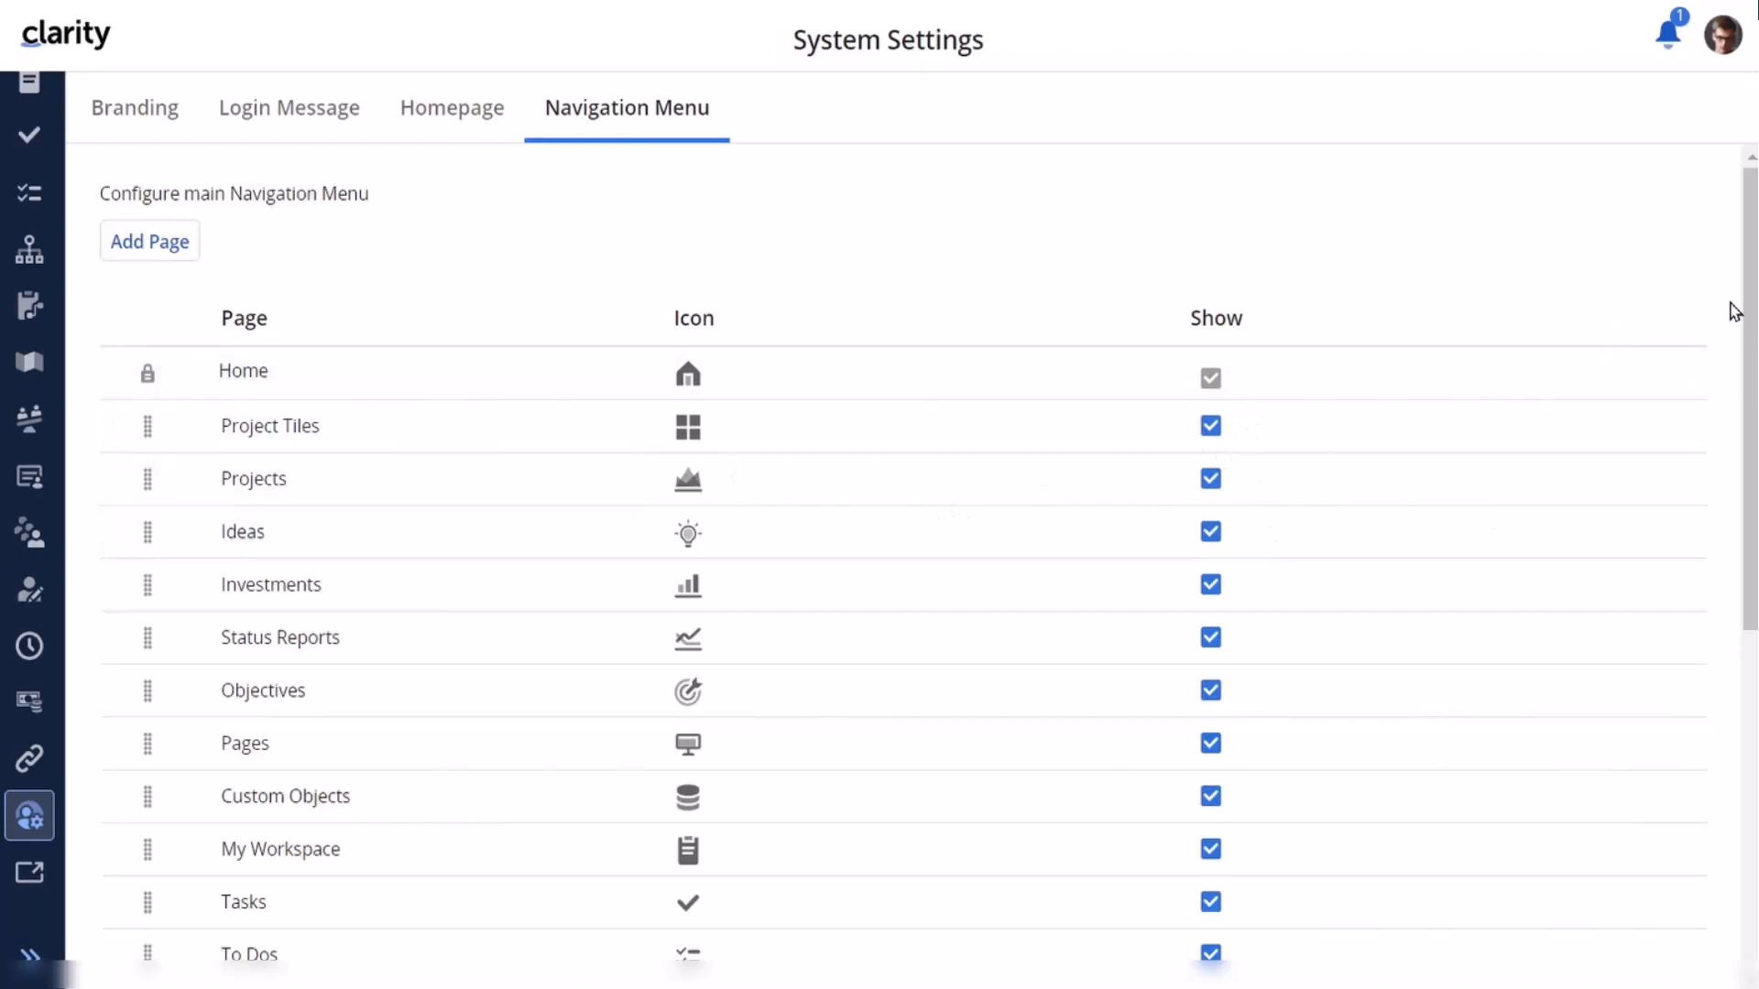
drag(1751, 365, 1707, 770)
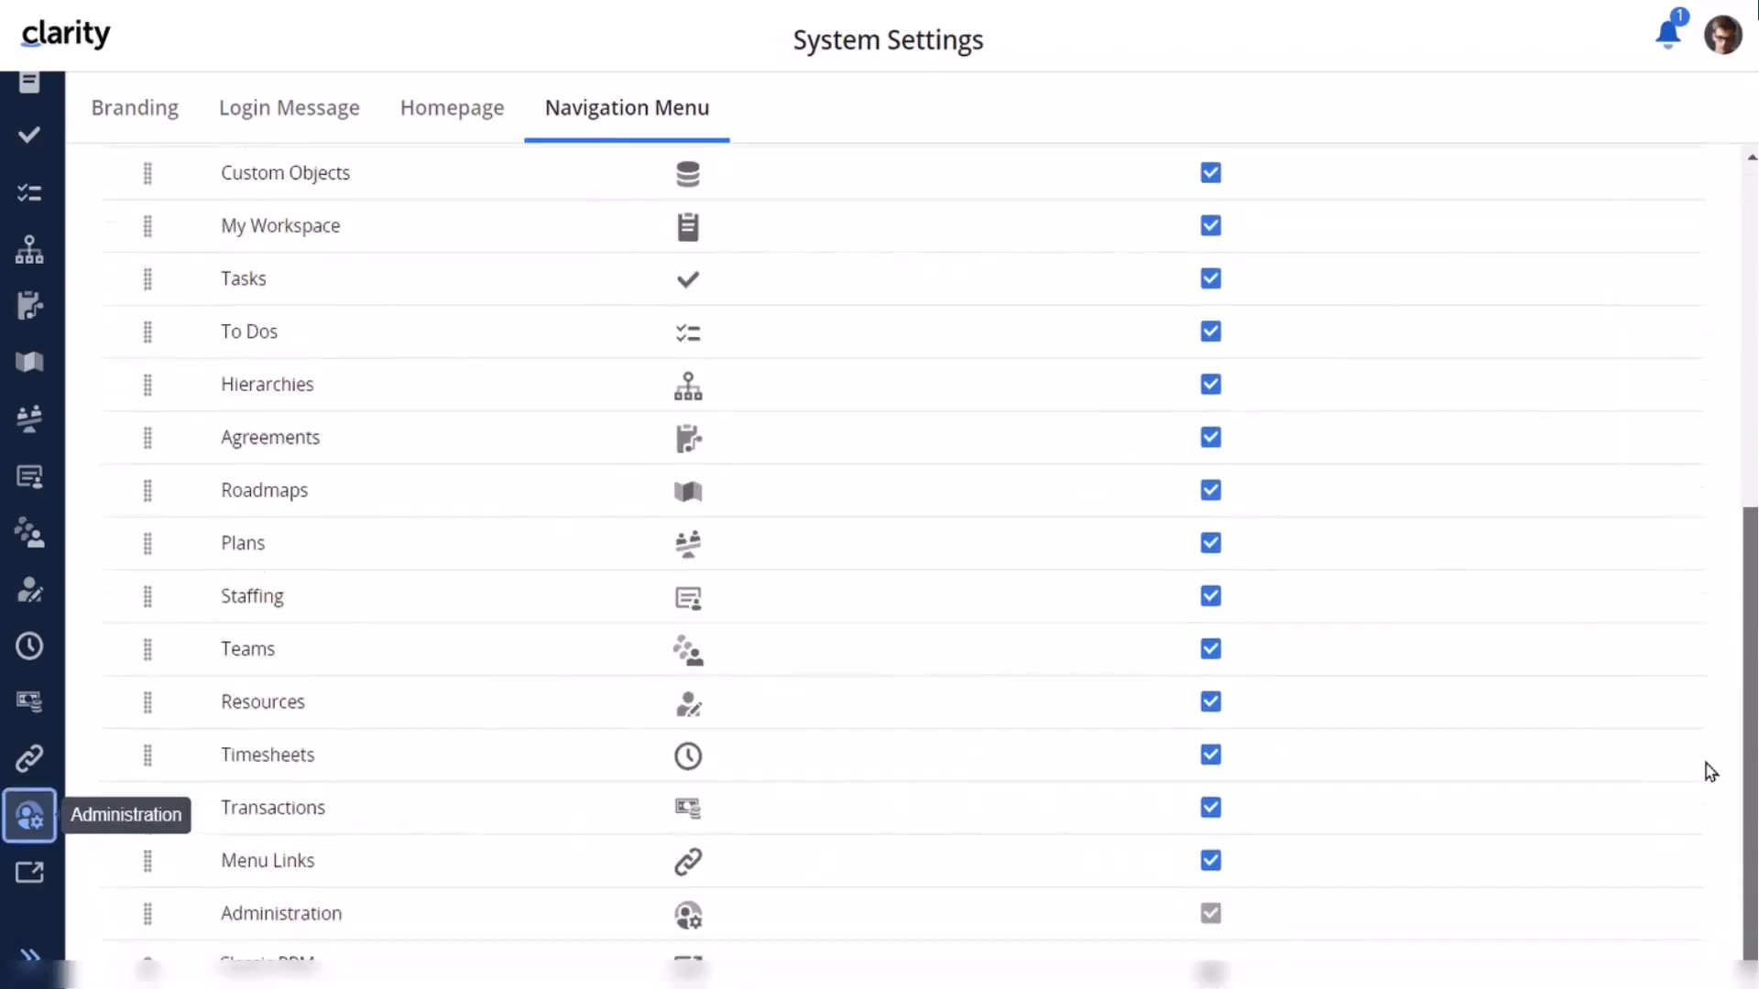
scroll(1699, 696, up, 5)
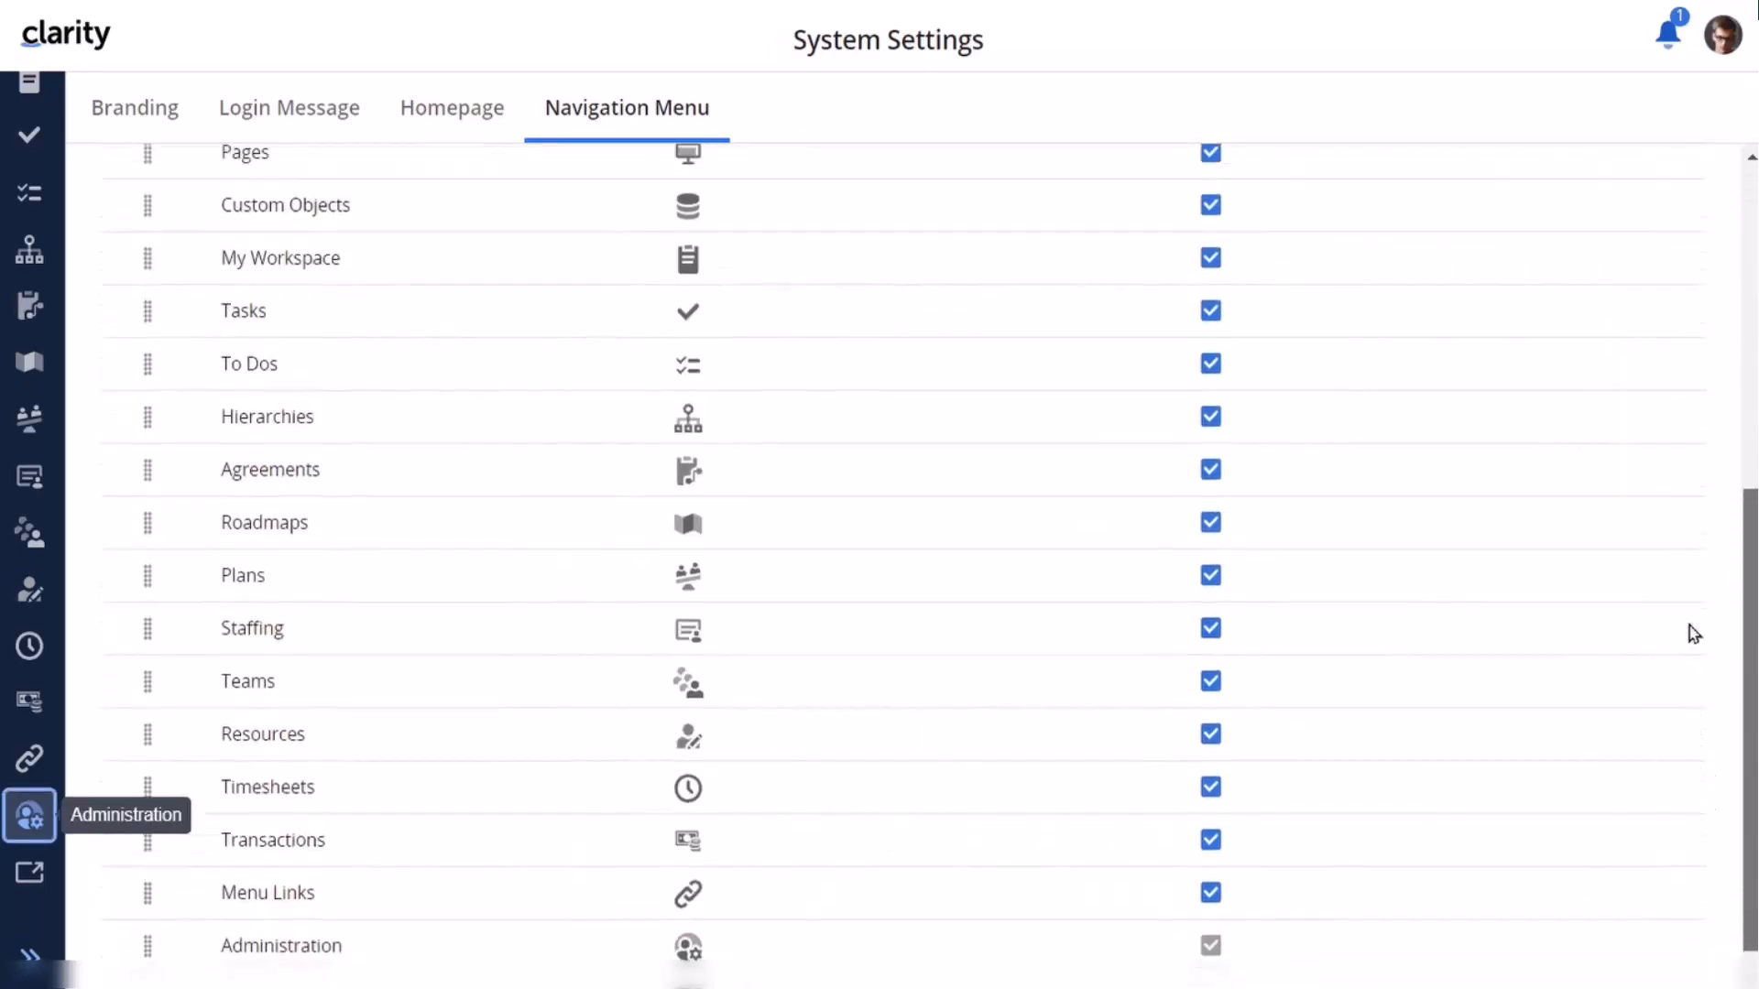
scroll(1693, 410, up, 3)
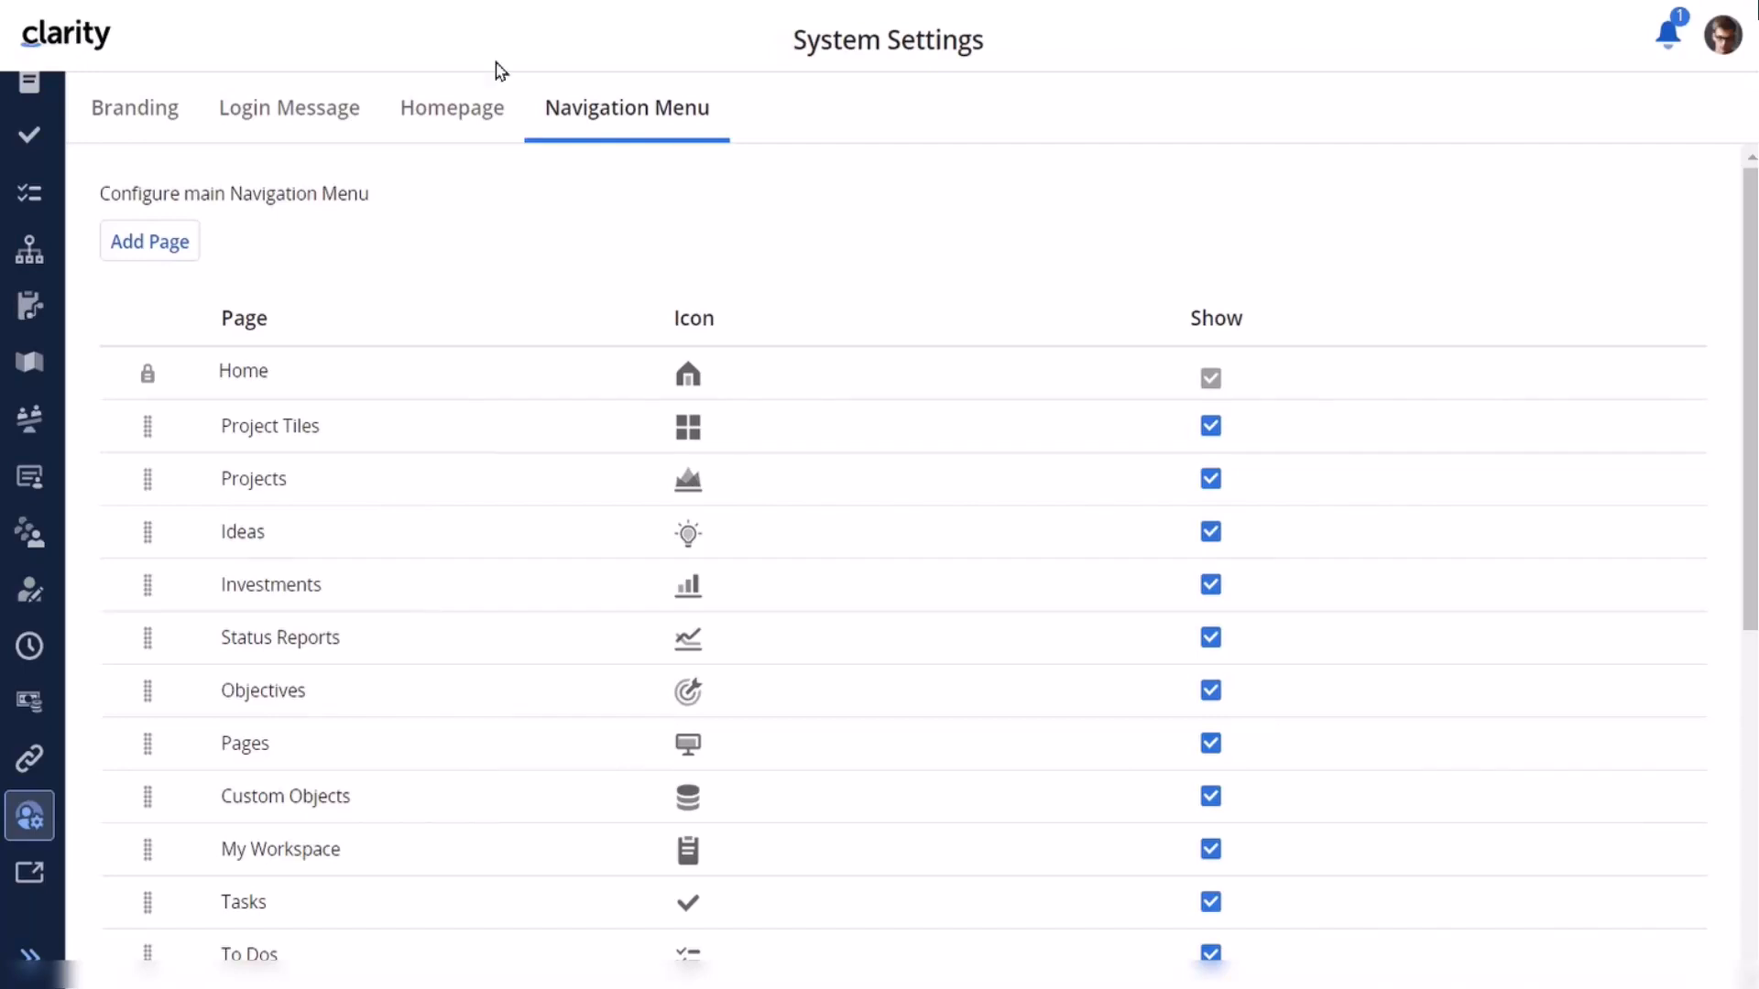
Step: Add the Business Capability investment page to the navigation menu with the briefcase icon
click(142, 258)
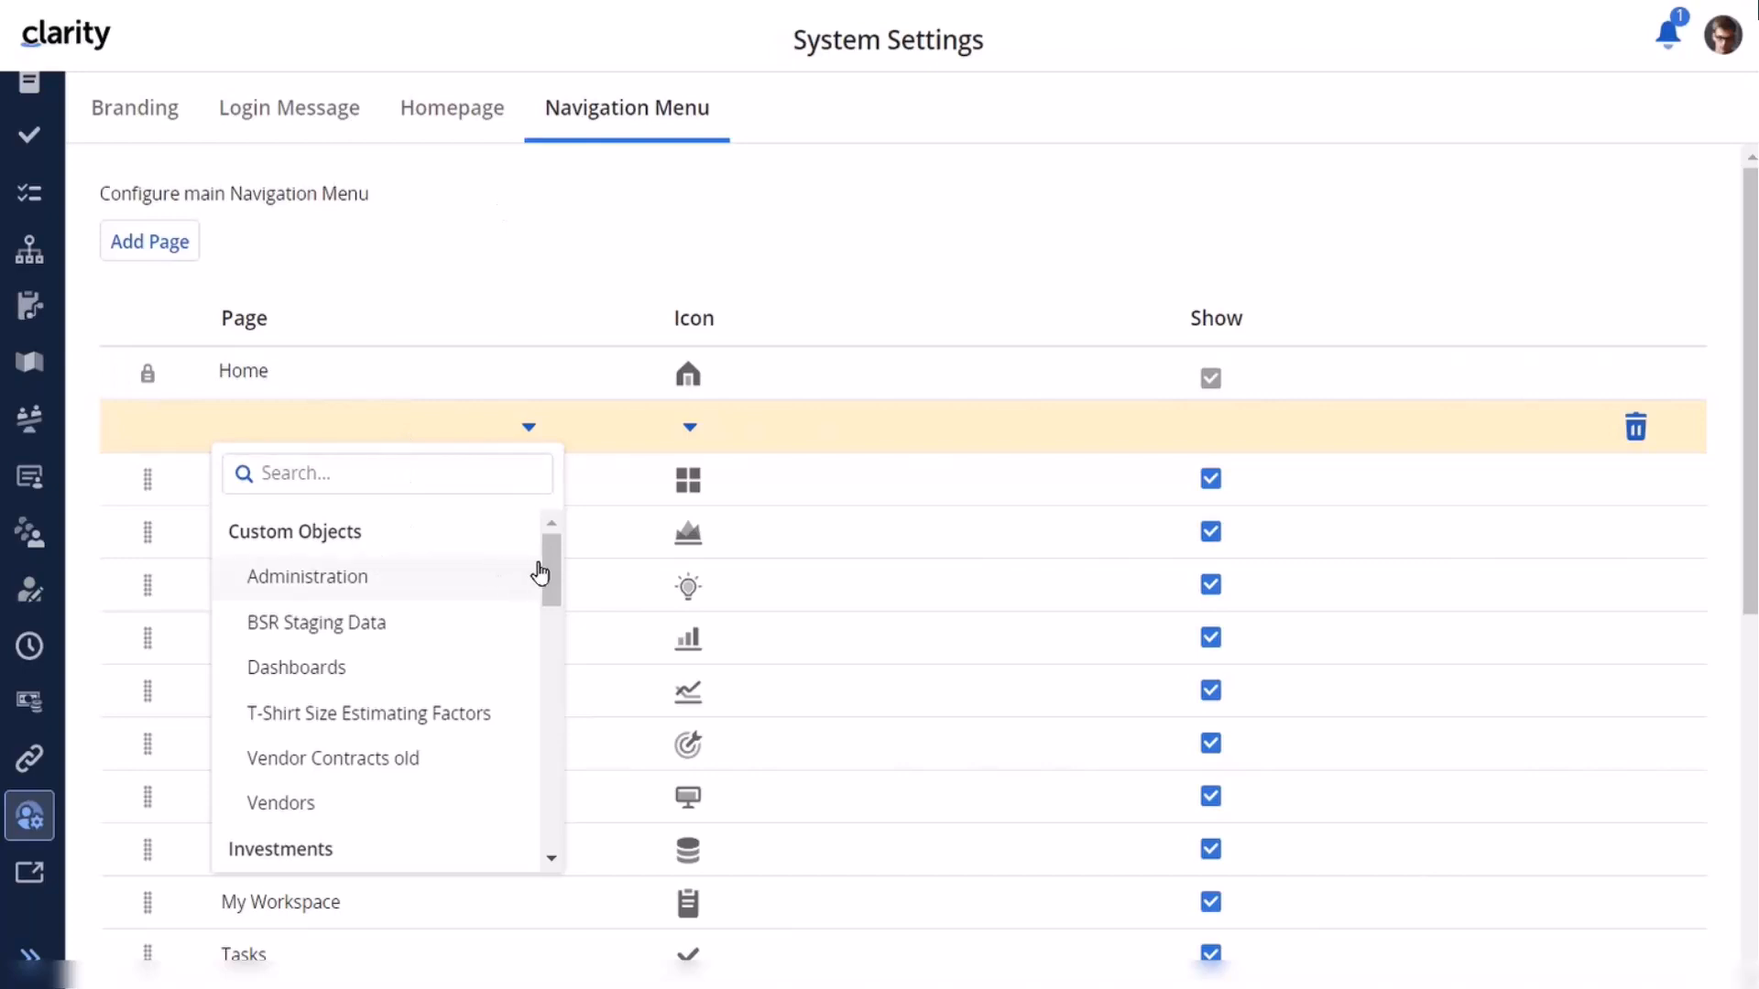
drag(553, 569, 511, 831)
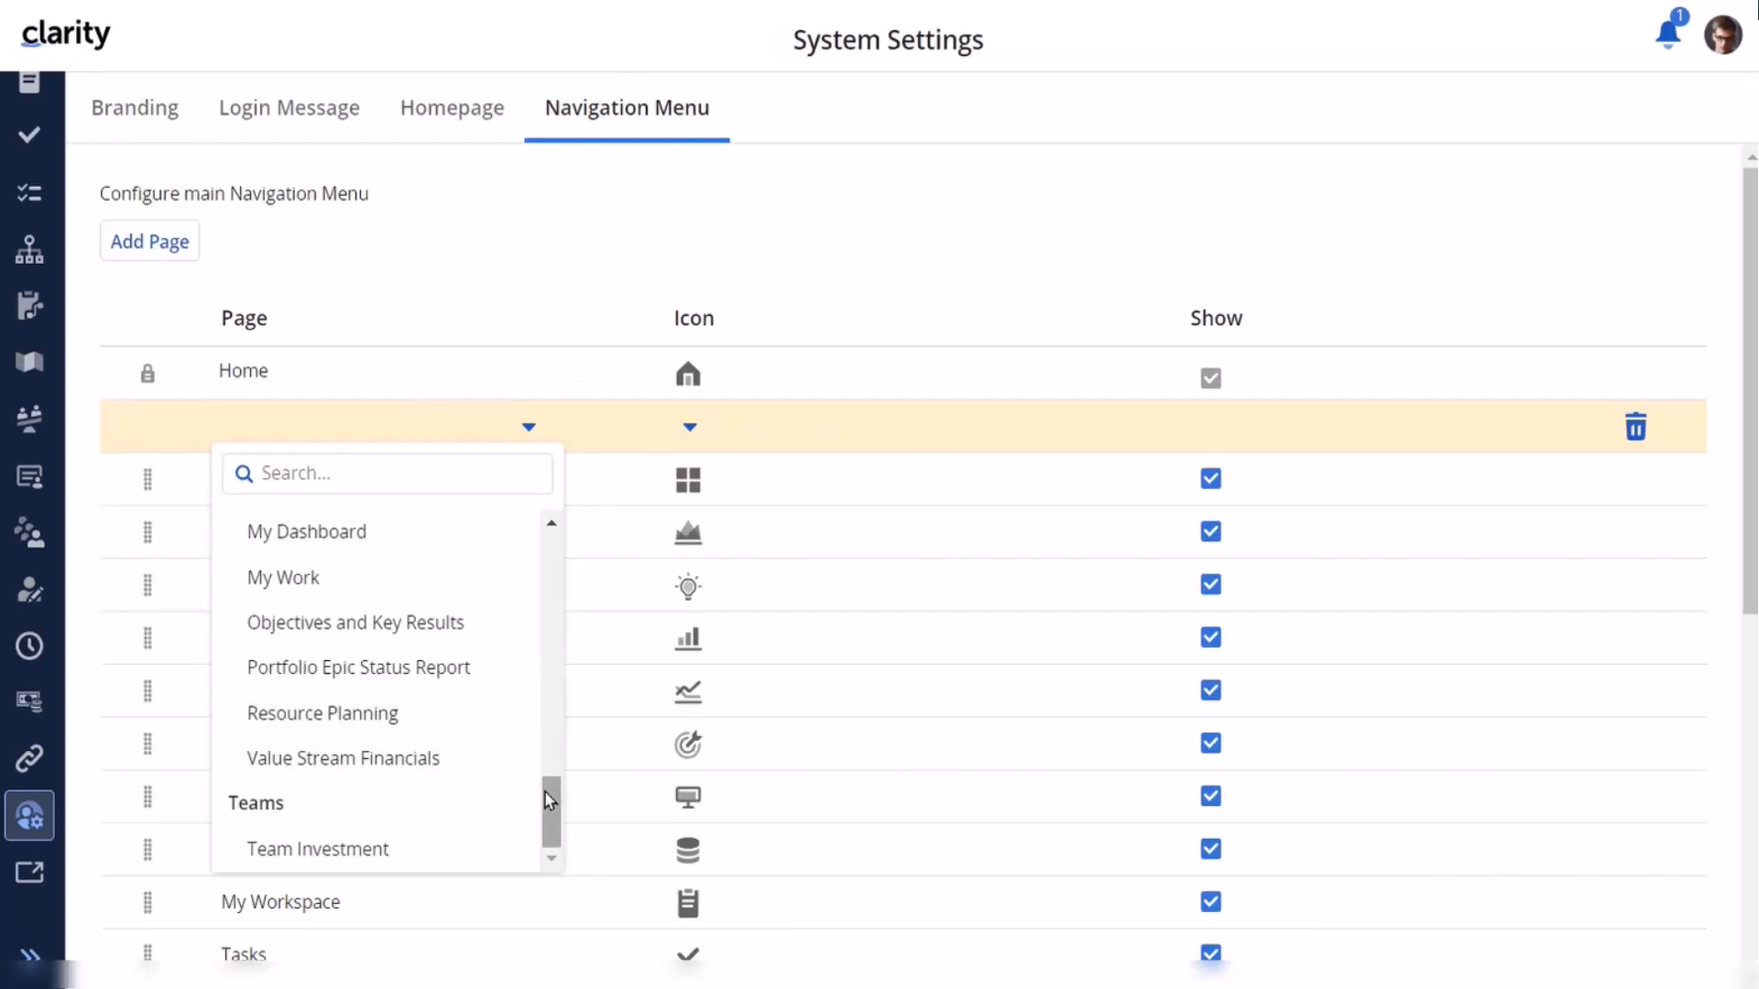
drag(551, 811, 548, 608)
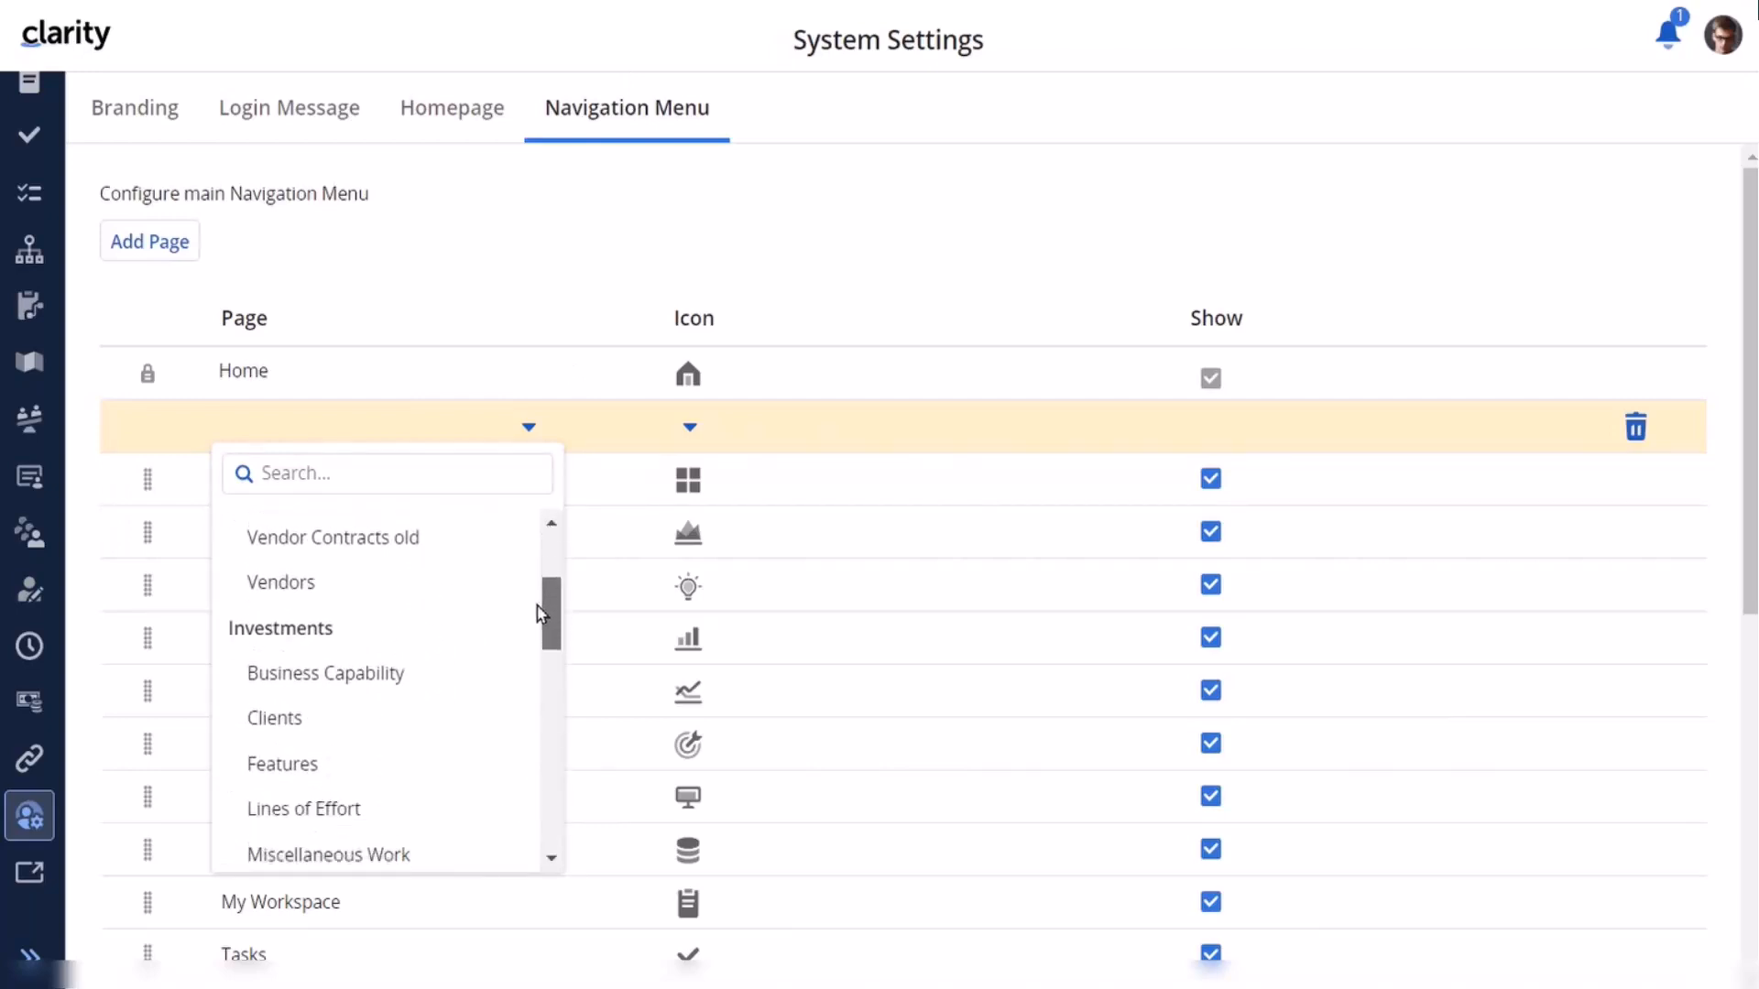
click(371, 672)
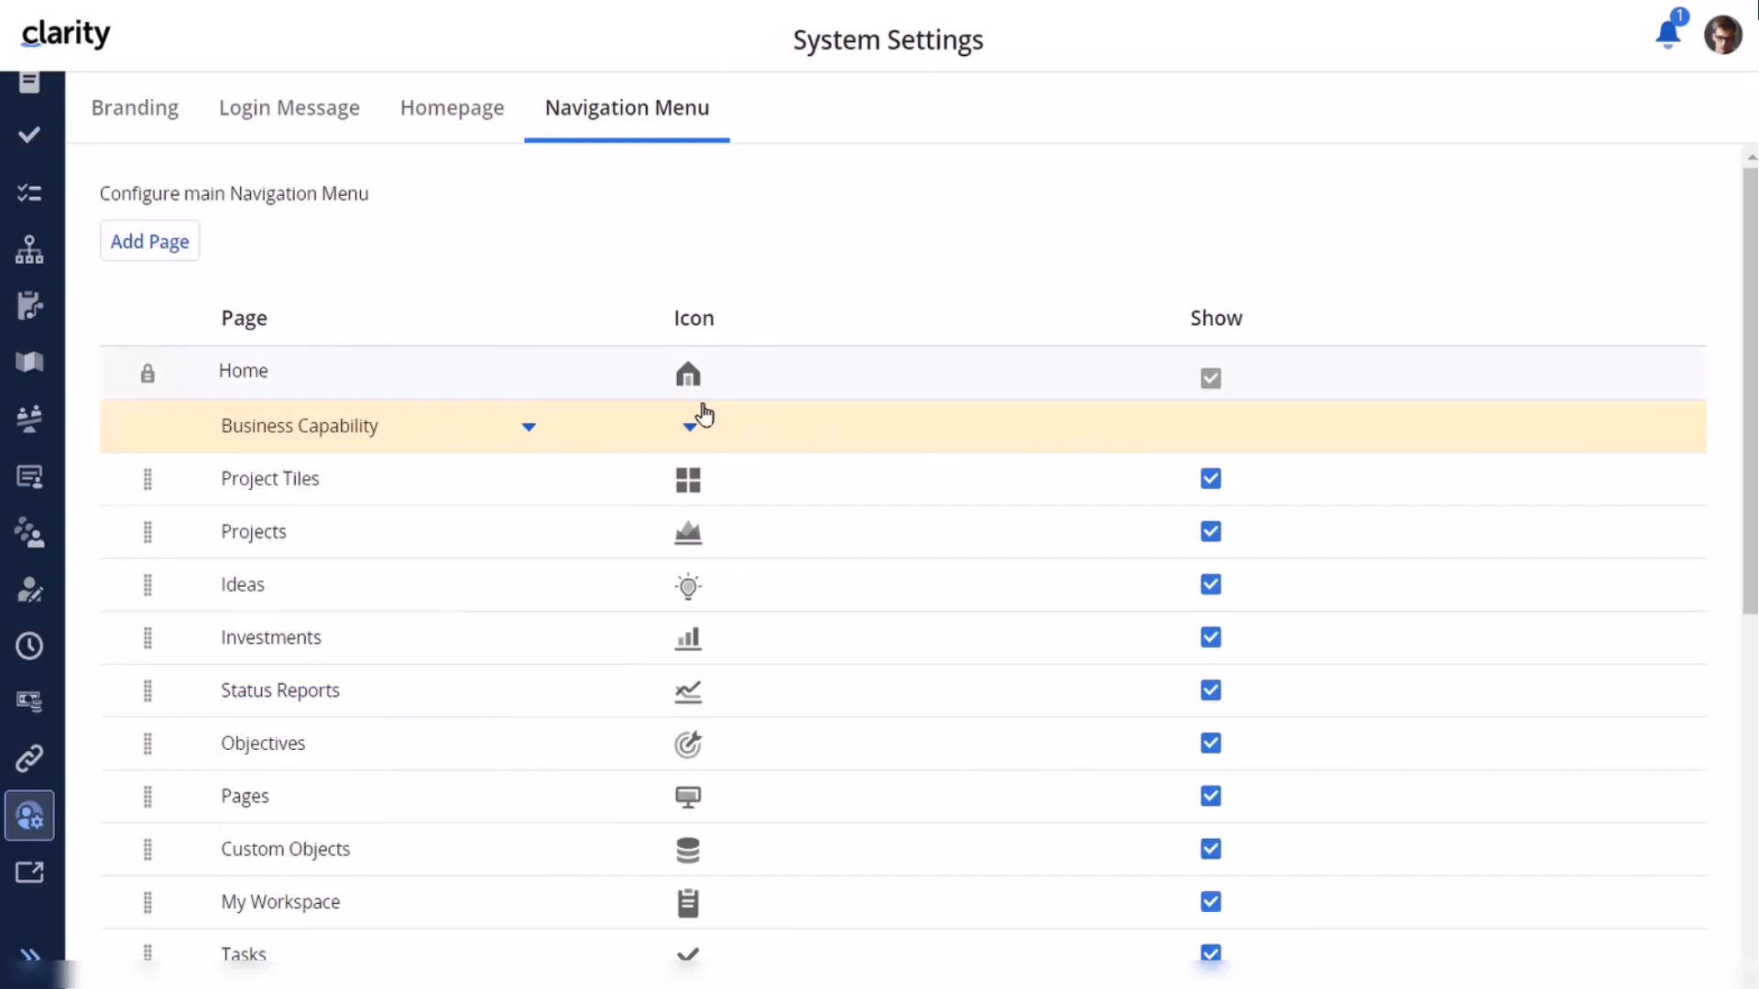
click(690, 432)
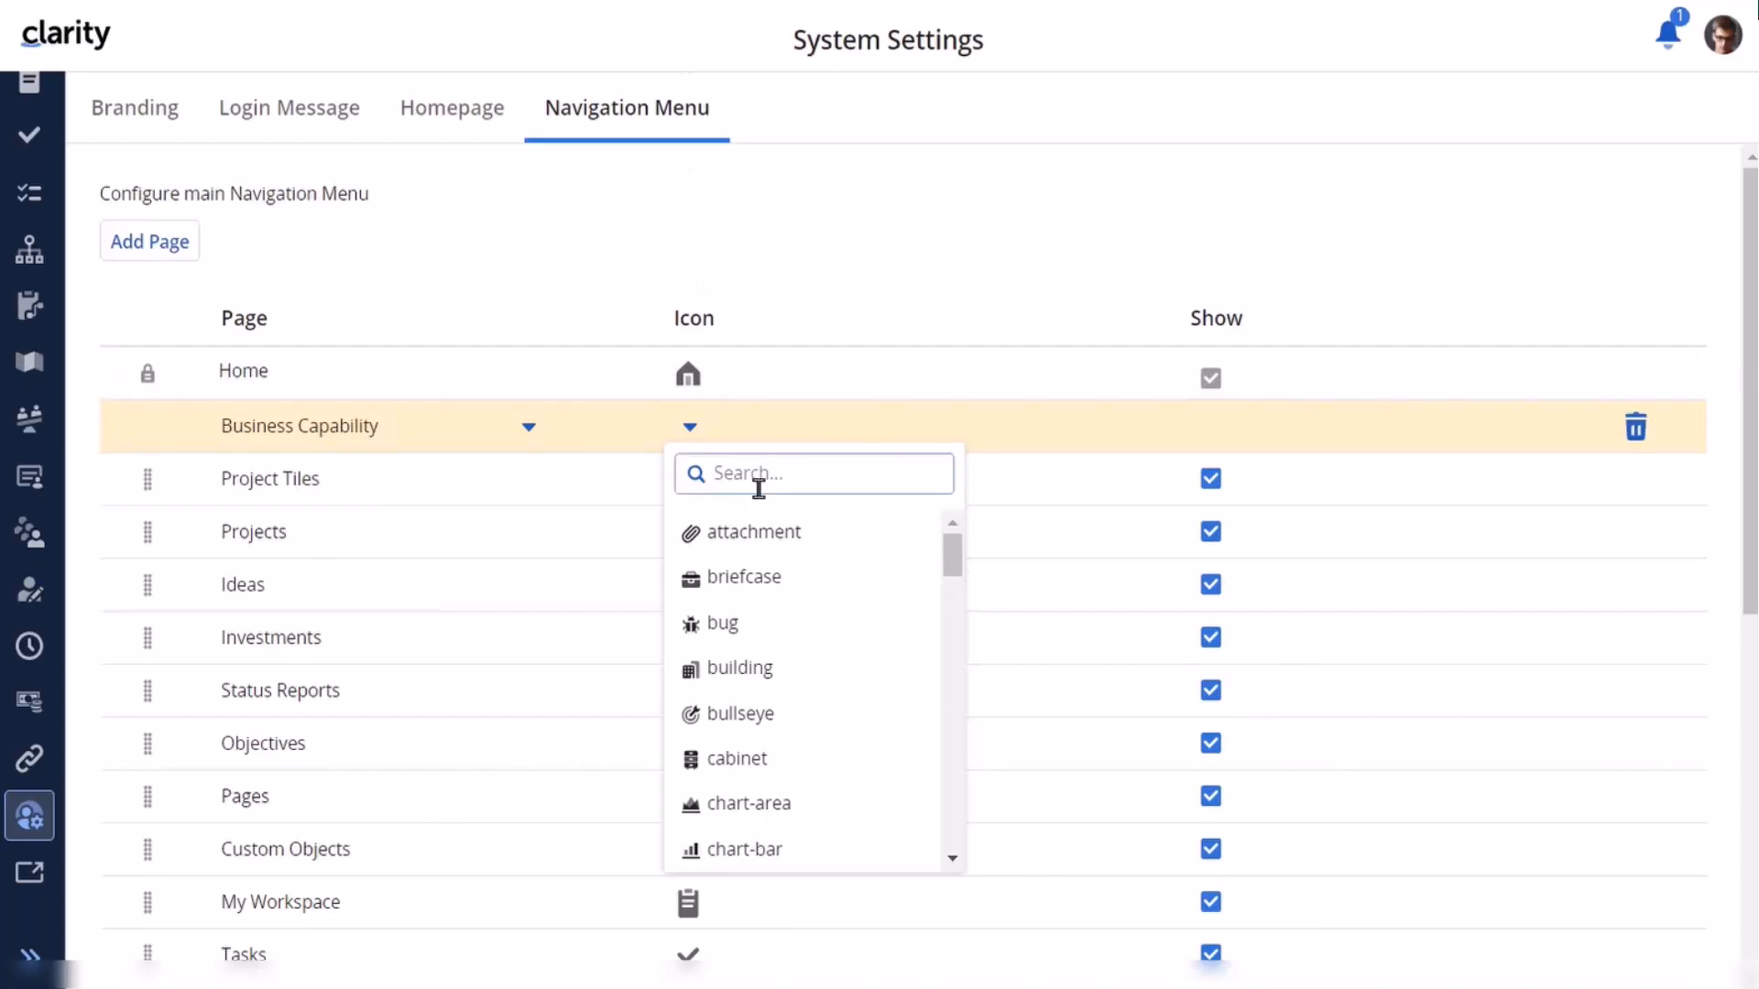
click(732, 579)
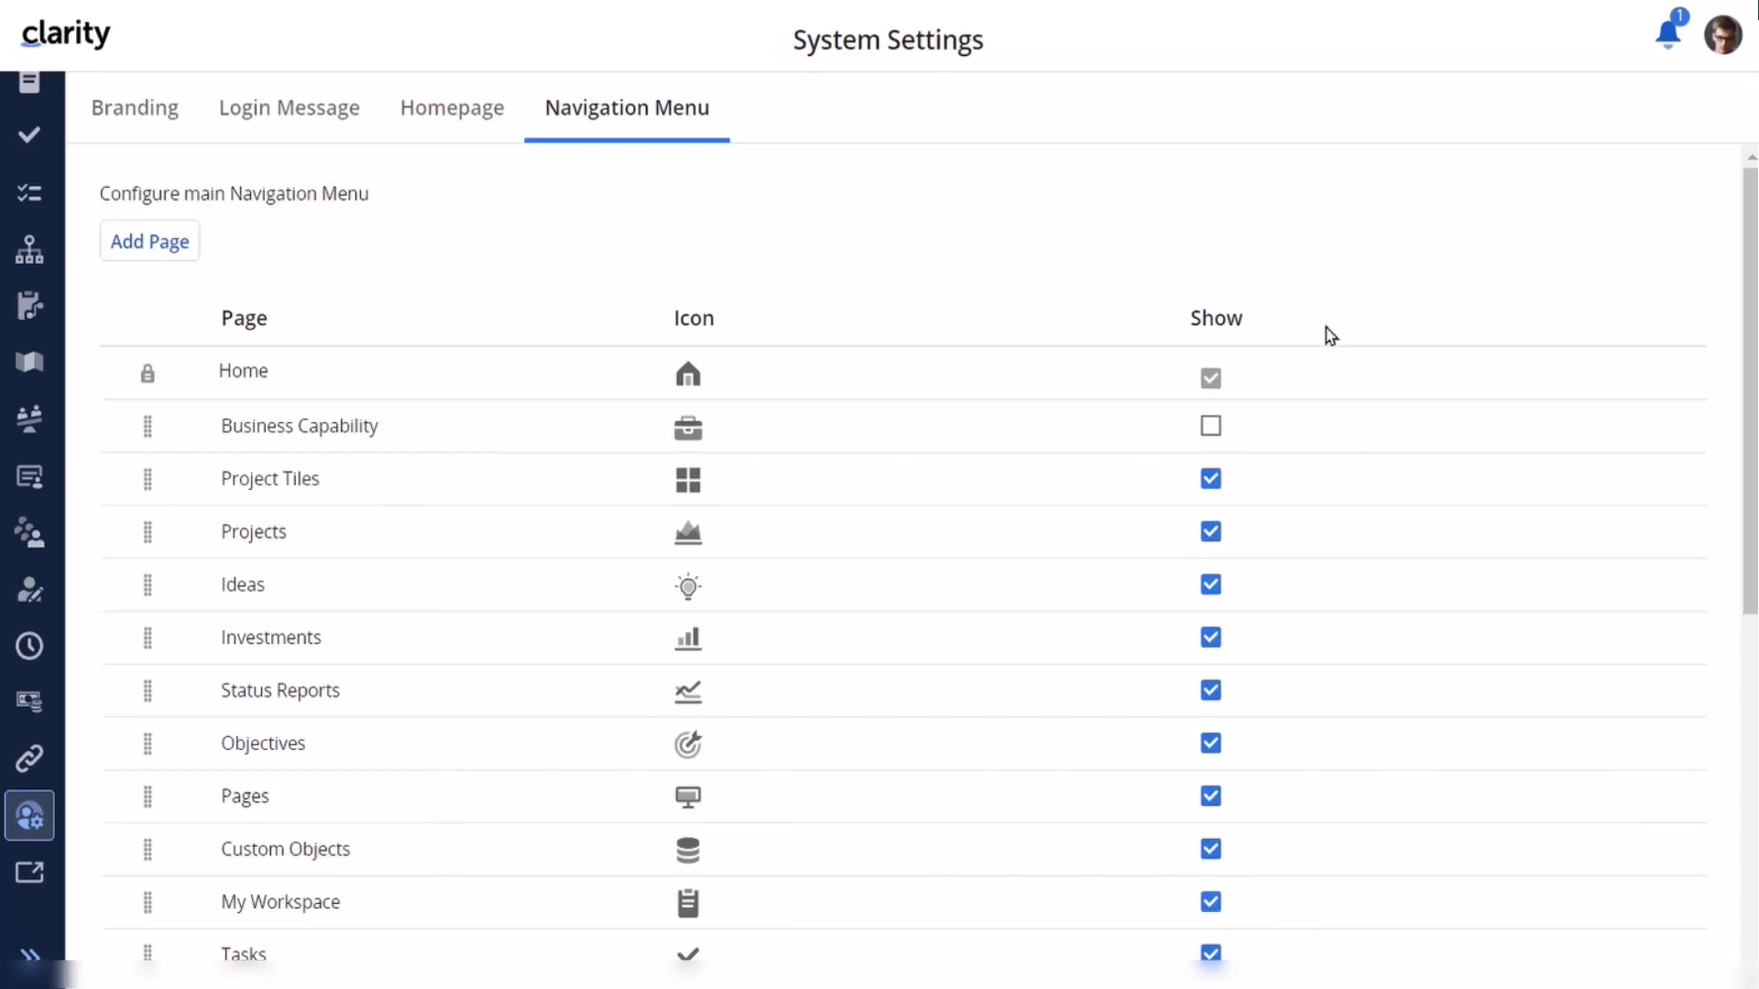
Step: Show Business Capability in the main navigation menu, reload, and check its page against the Investments page
click(1211, 427)
key(F5)
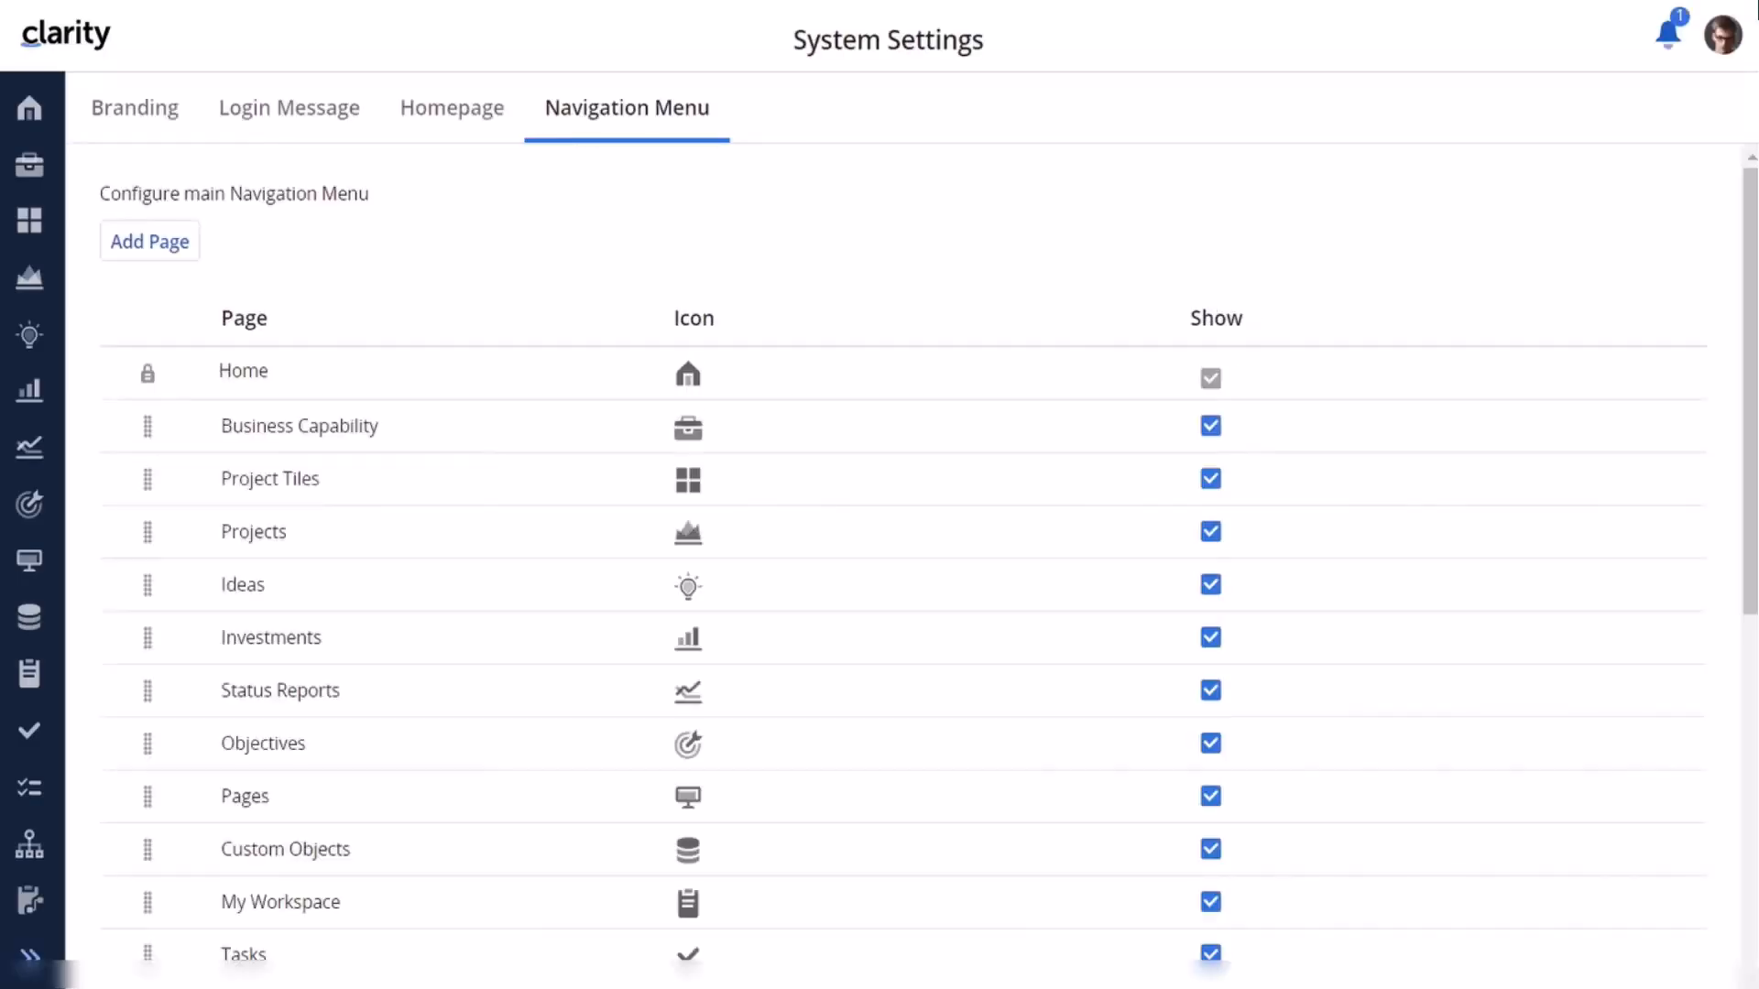
click(30, 164)
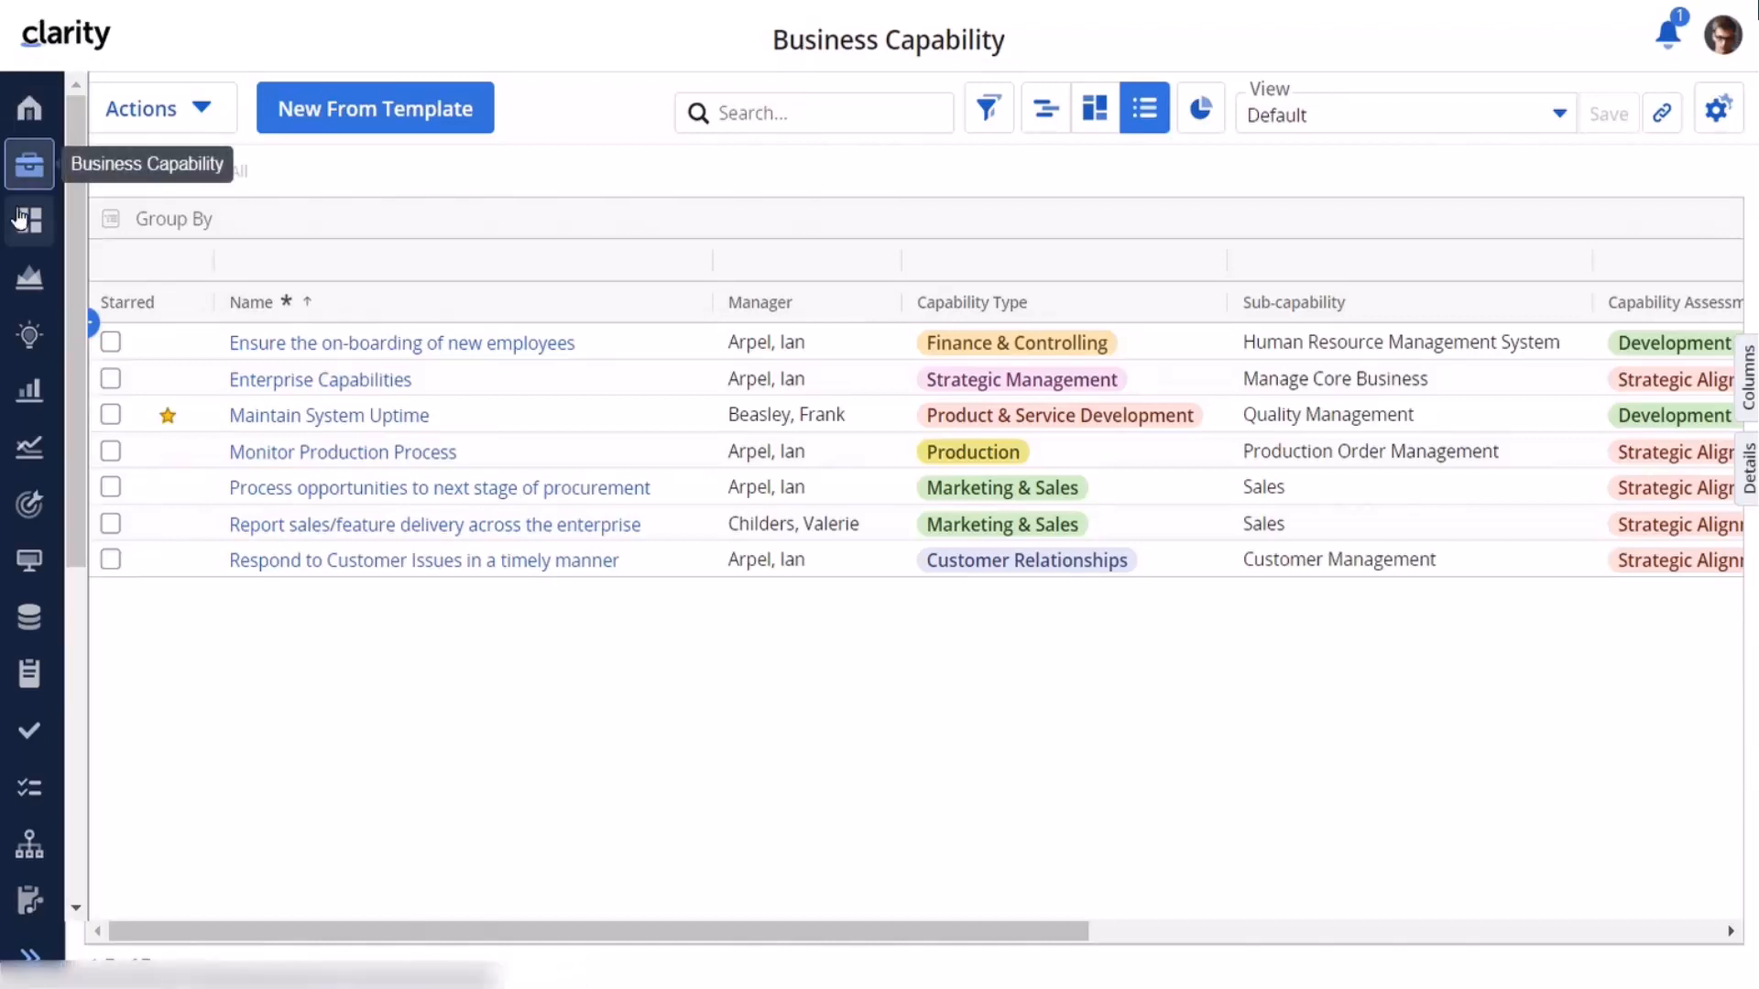
click(31, 396)
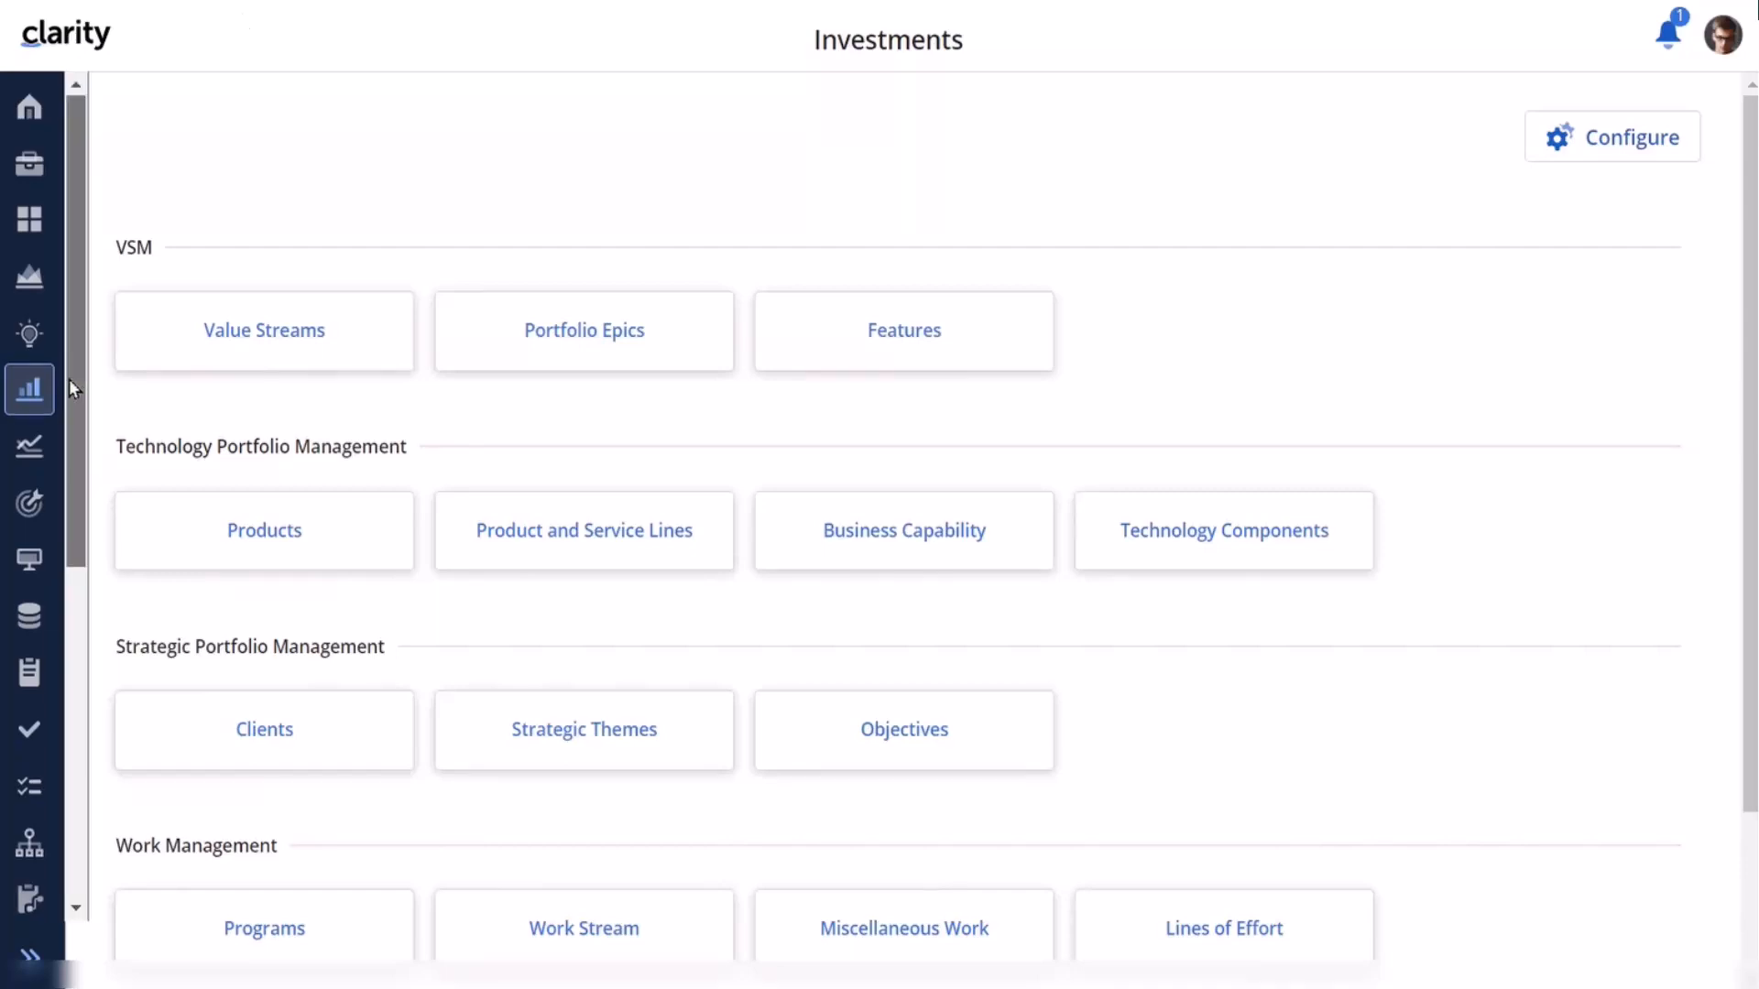
Step: Return to the administration System Settings and open the Homepage configuration by access group
drag(69, 379, 47, 755)
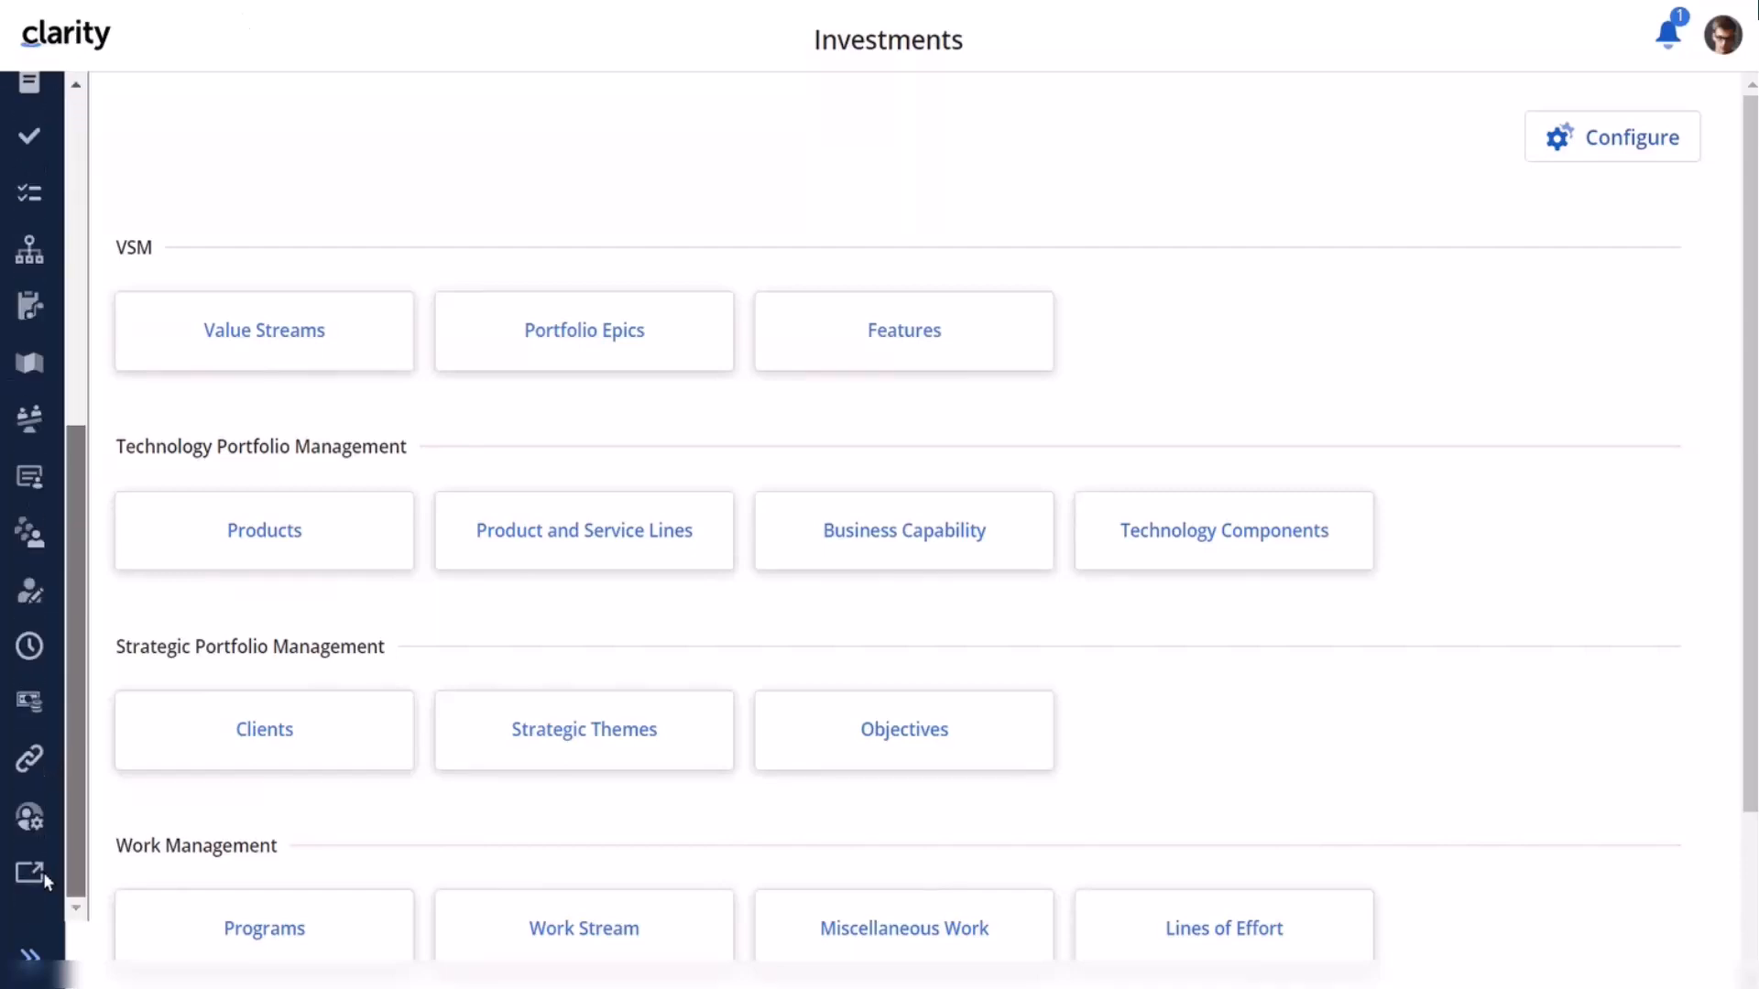
click(27, 810)
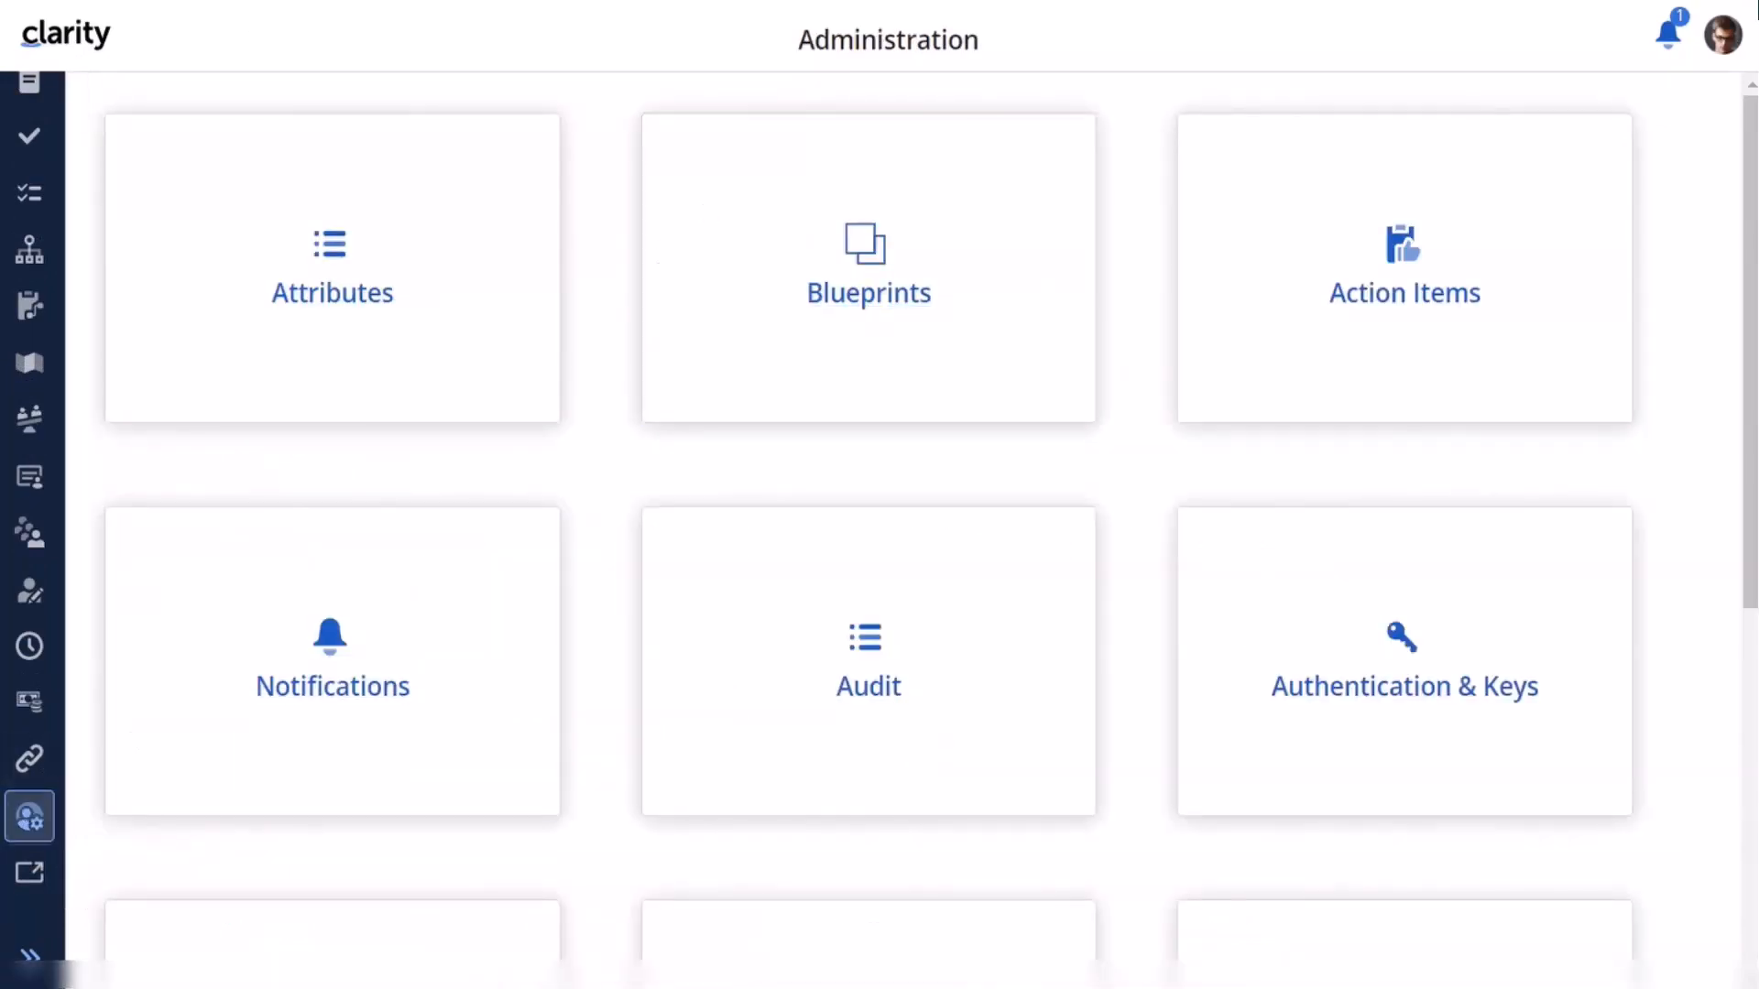
scroll(915, 522, down, 4)
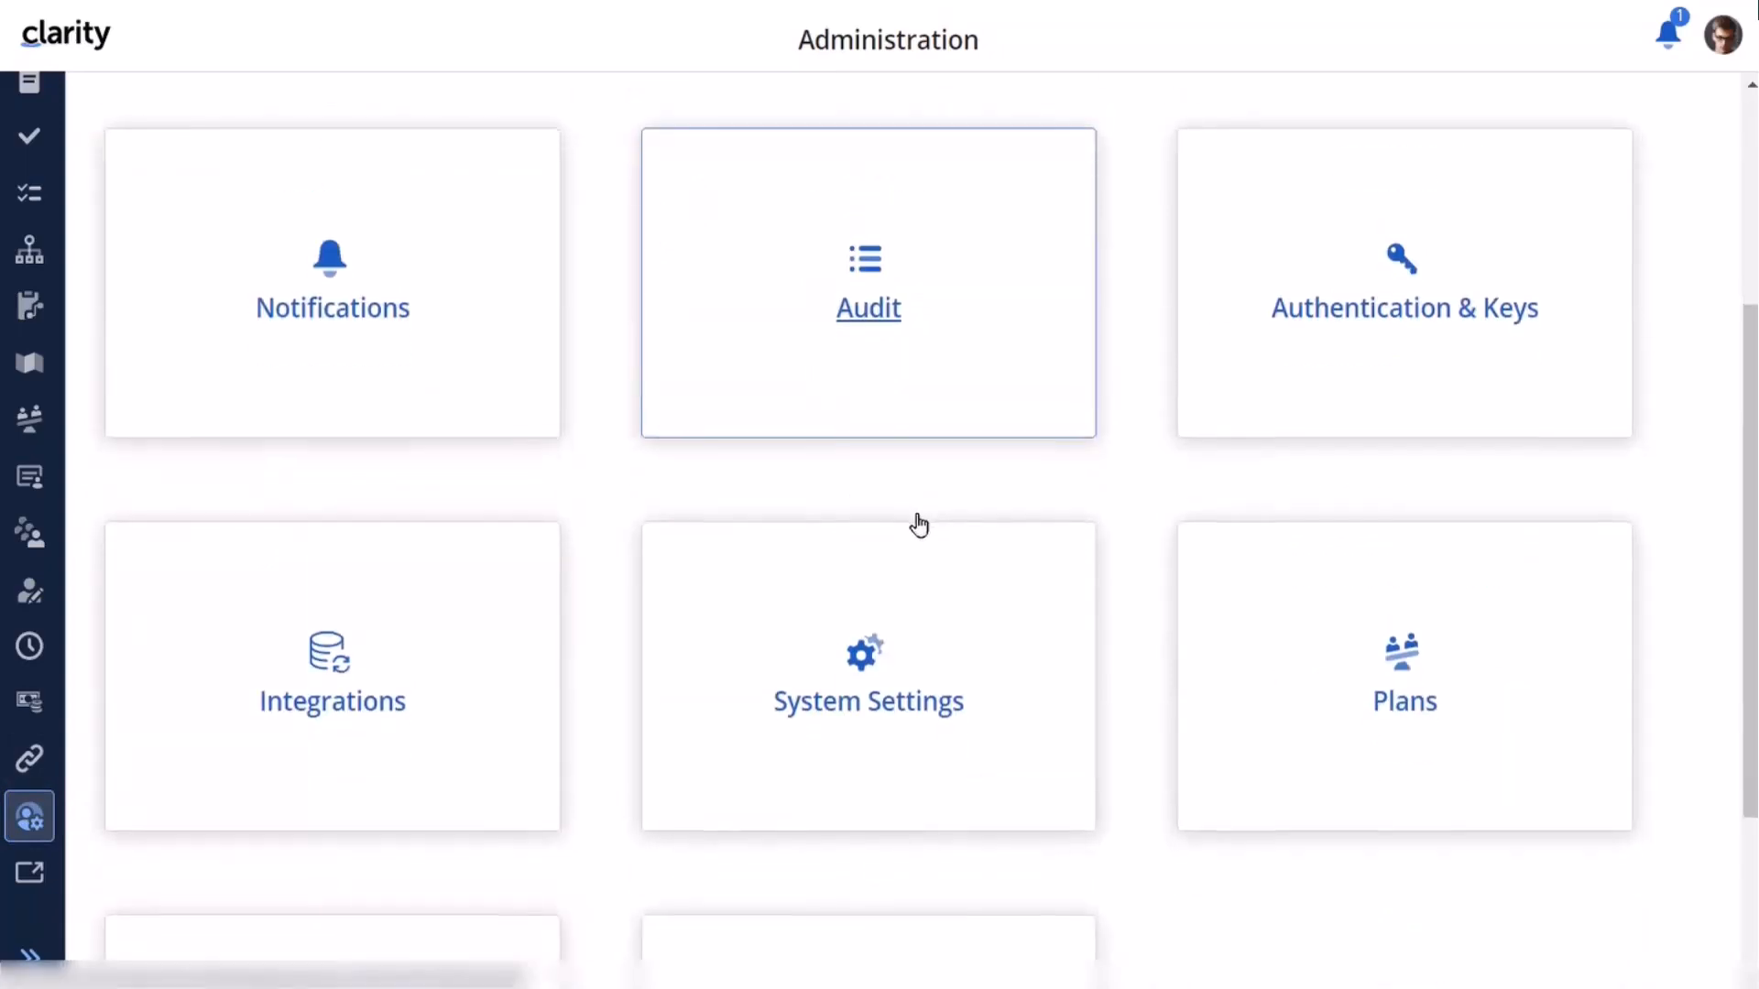
click(845, 718)
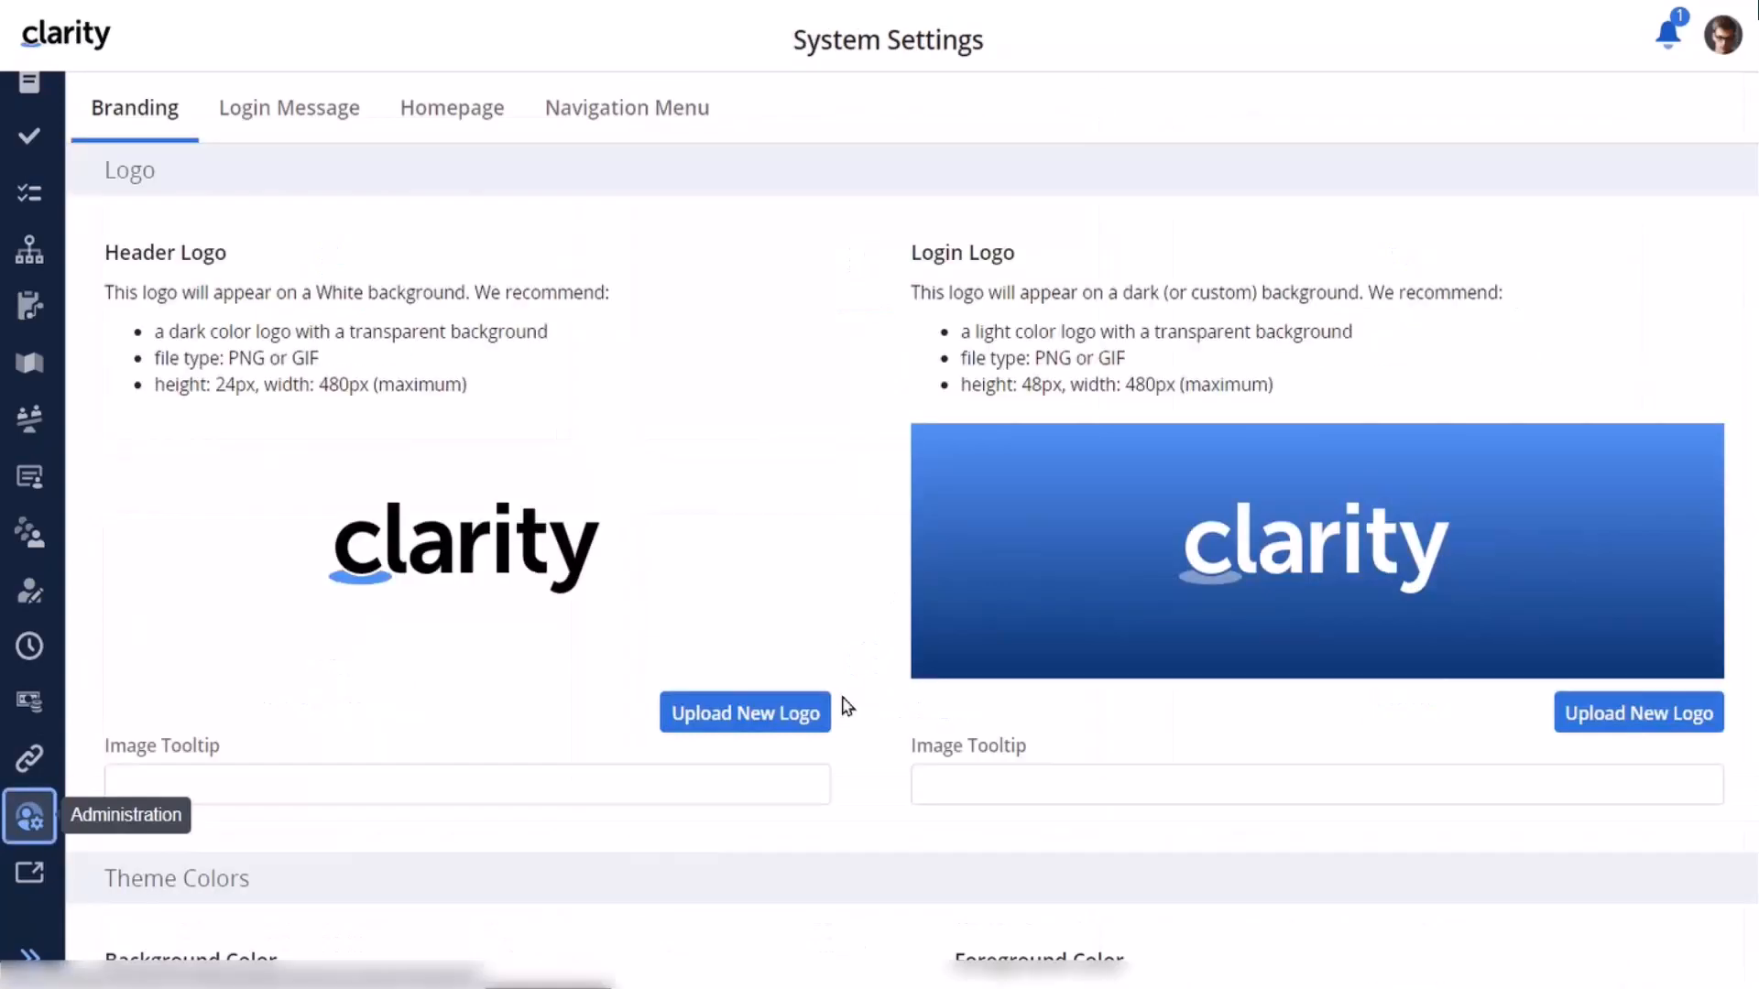
click(455, 112)
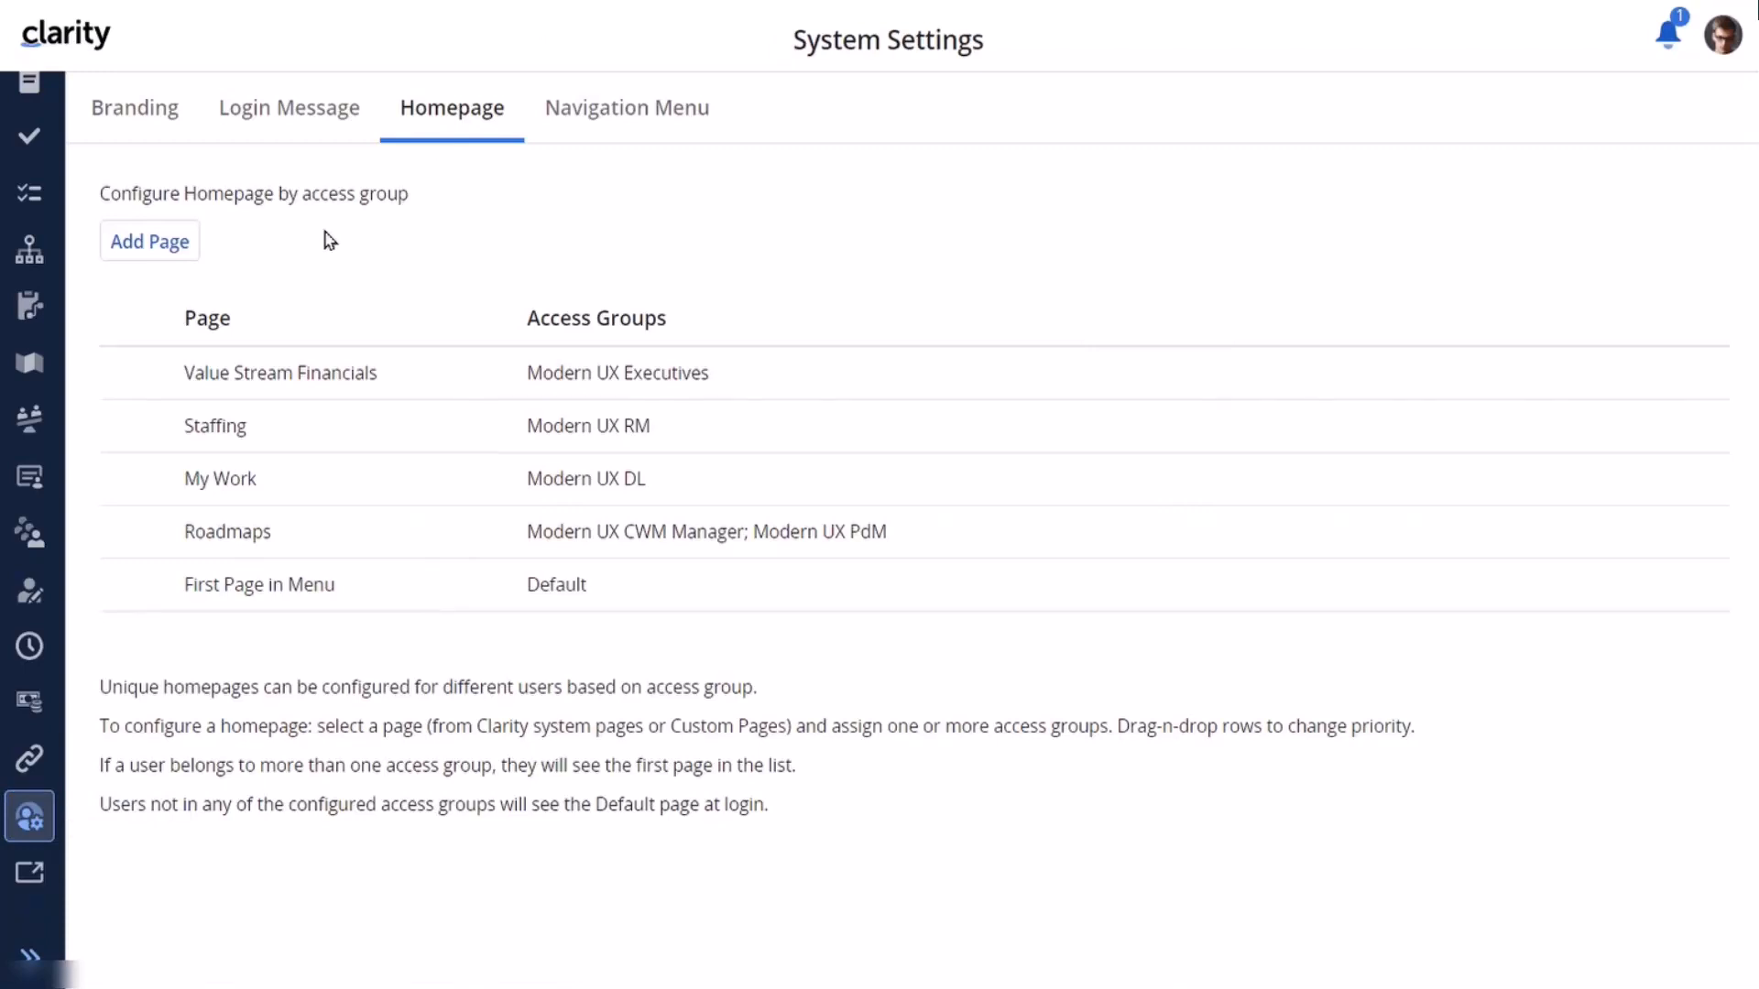
Step: Add Business Capability as a homepage and assign it to the MUX Project Governance access group
click(151, 247)
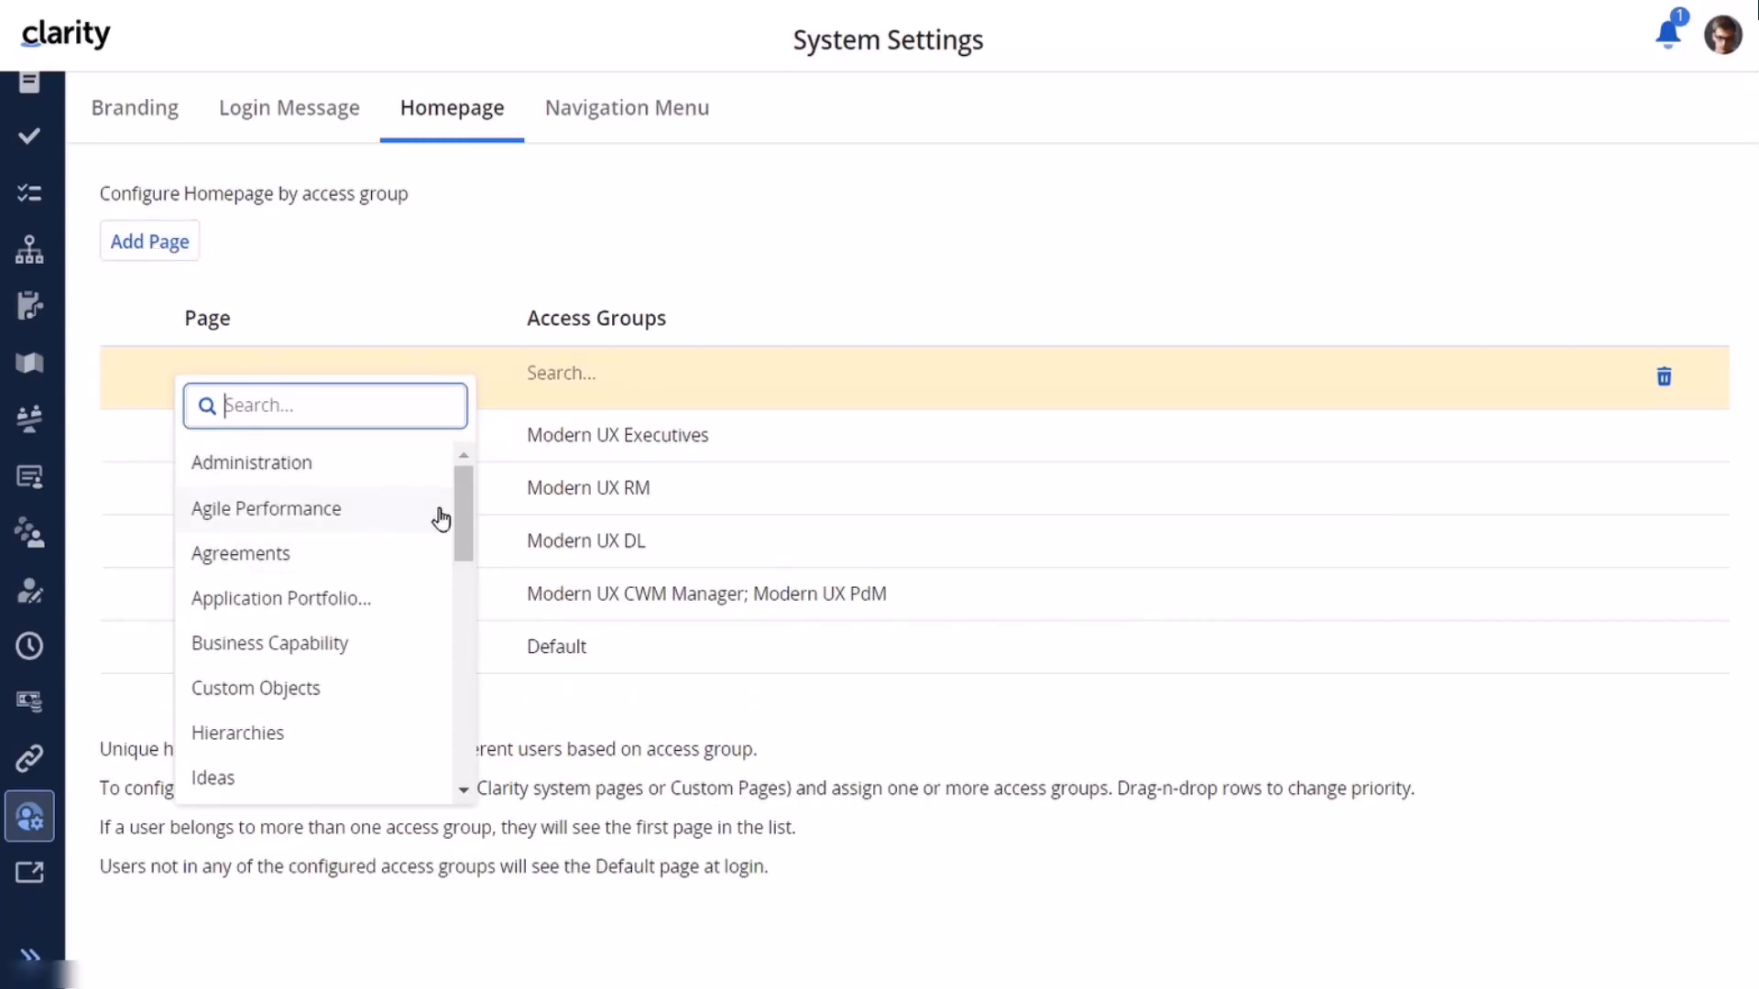
drag(462, 493, 458, 513)
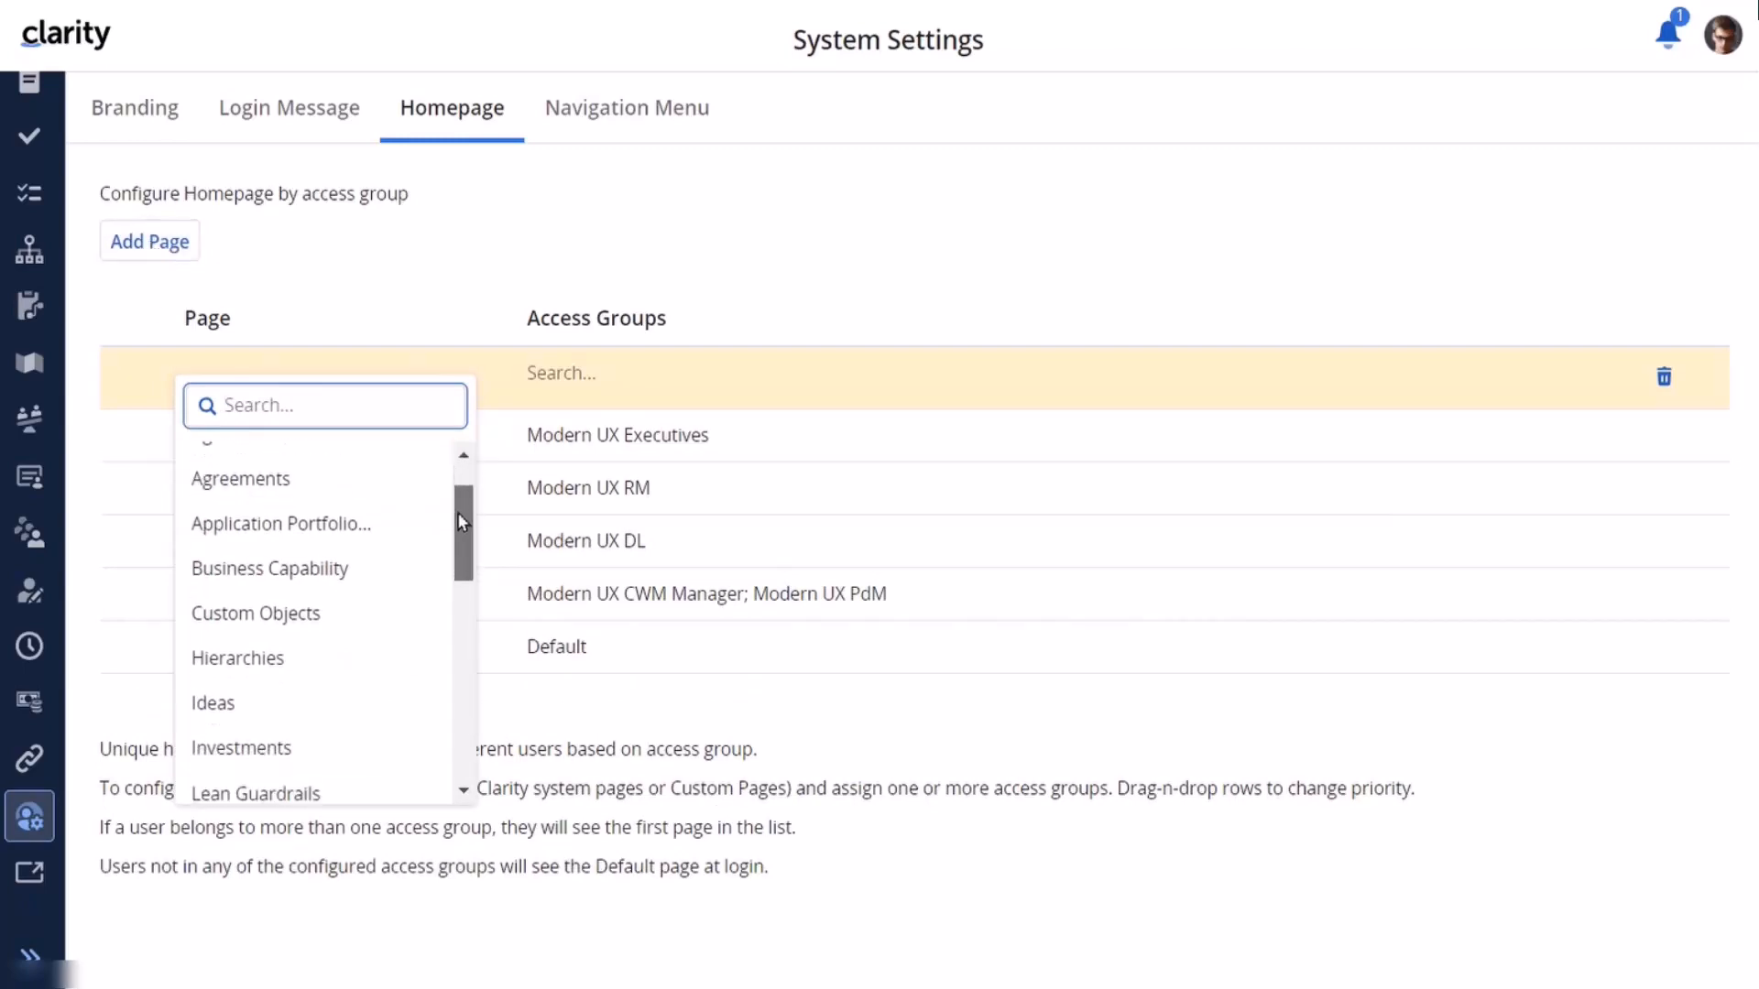
click(355, 568)
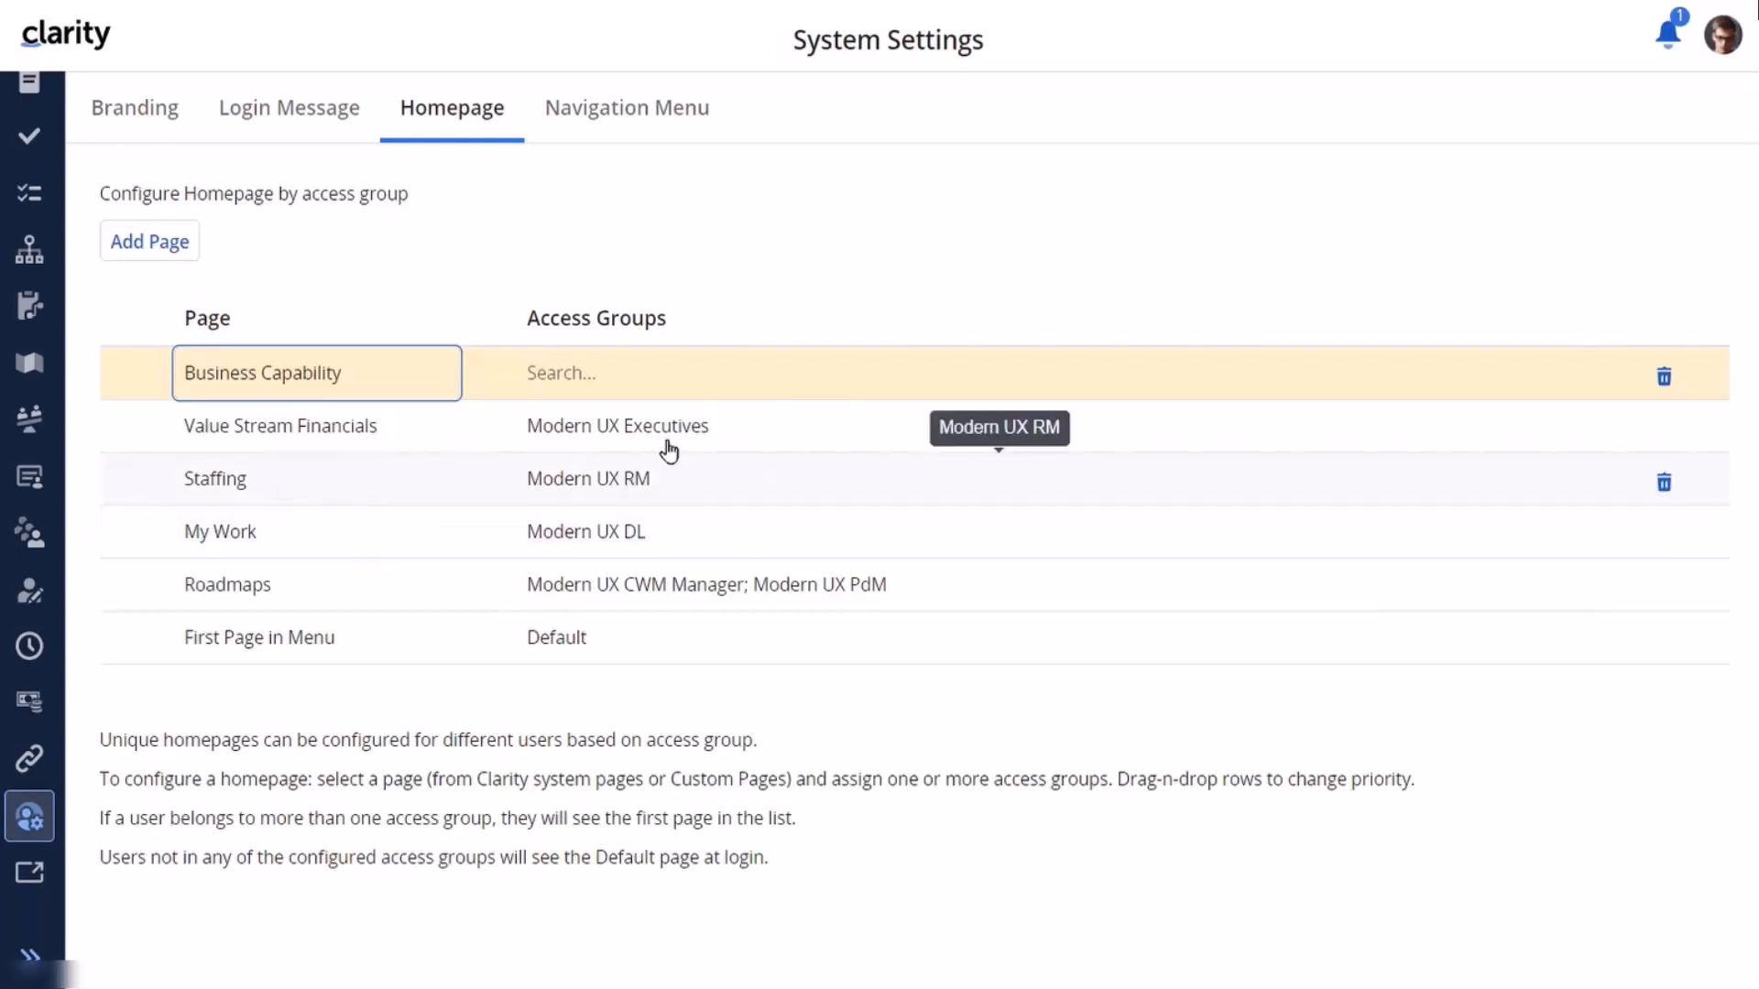
click(682, 371)
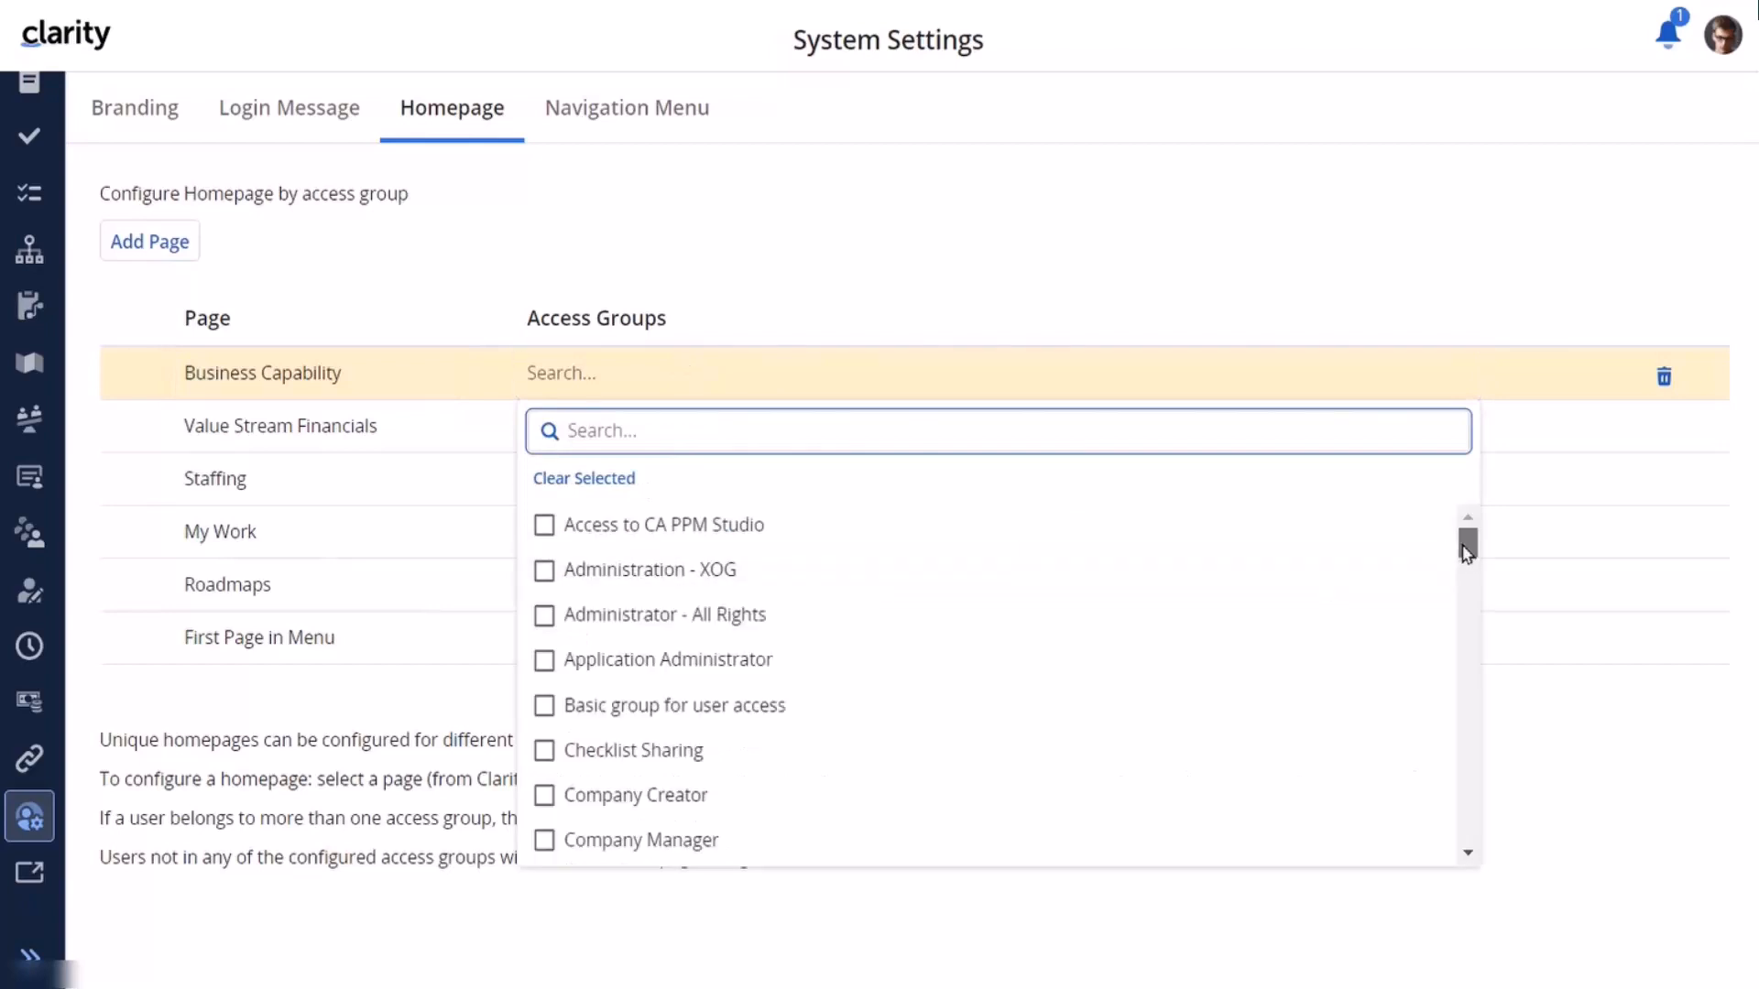
drag(1467, 548, 1457, 946)
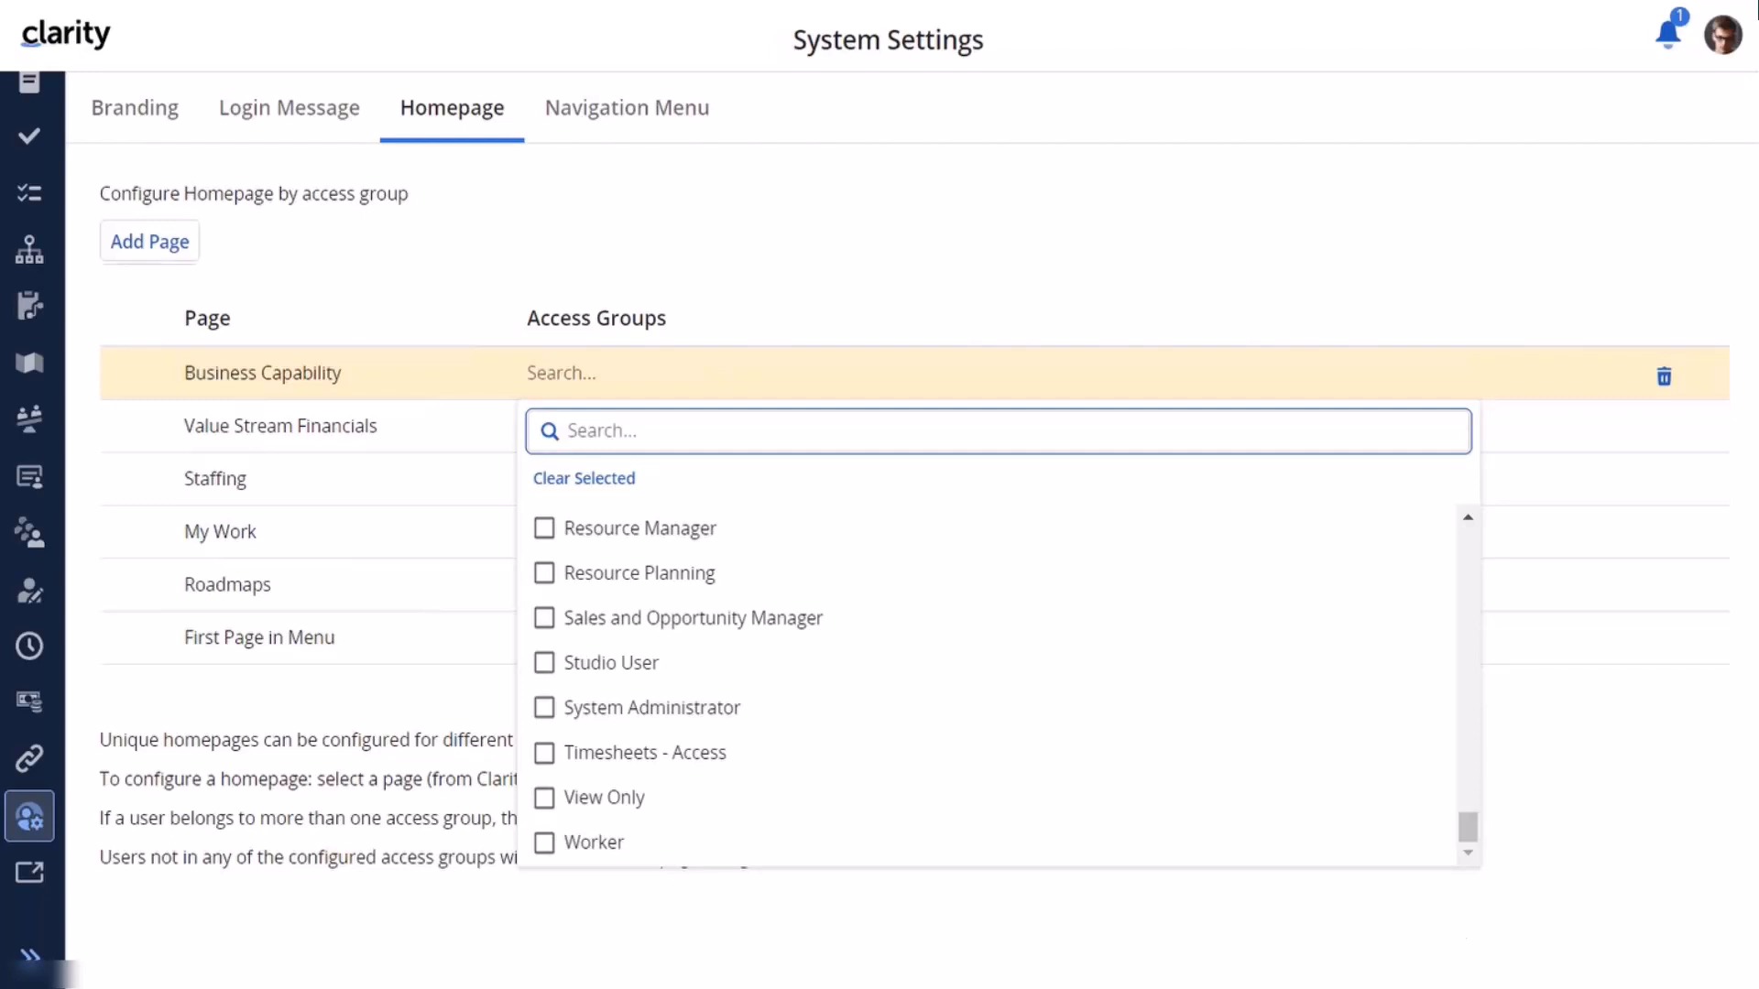
scroll(999, 682, up, 5)
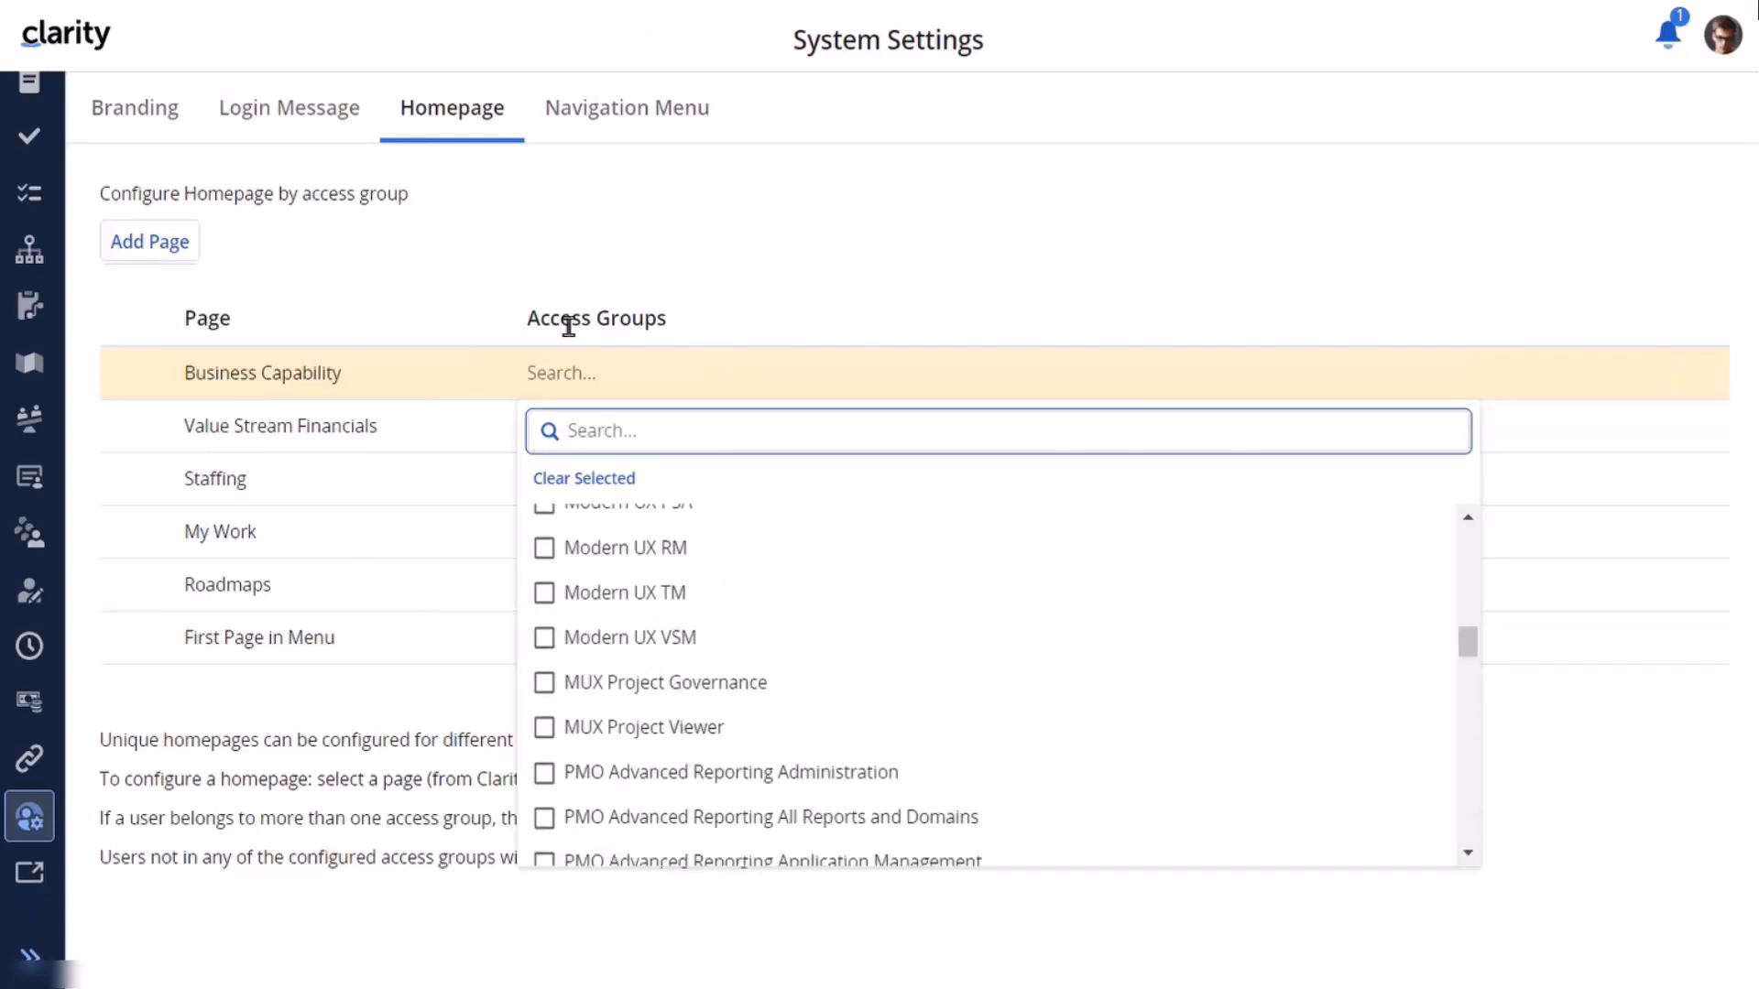
click(544, 685)
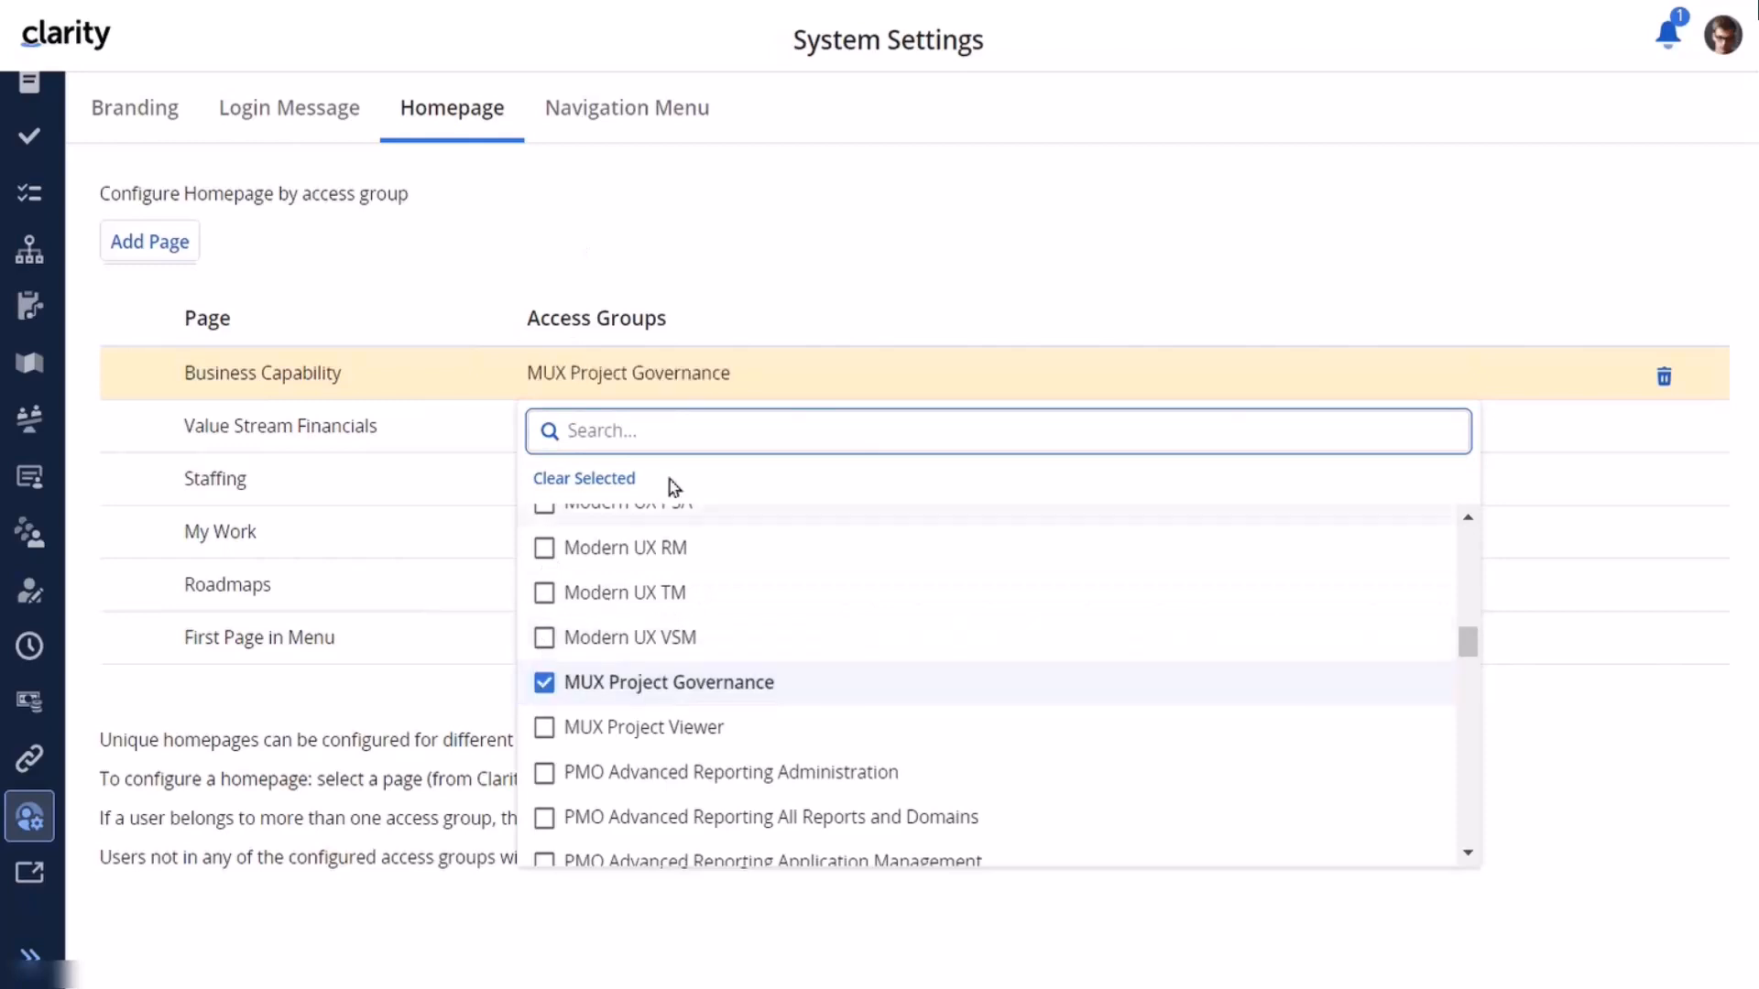
click(886, 213)
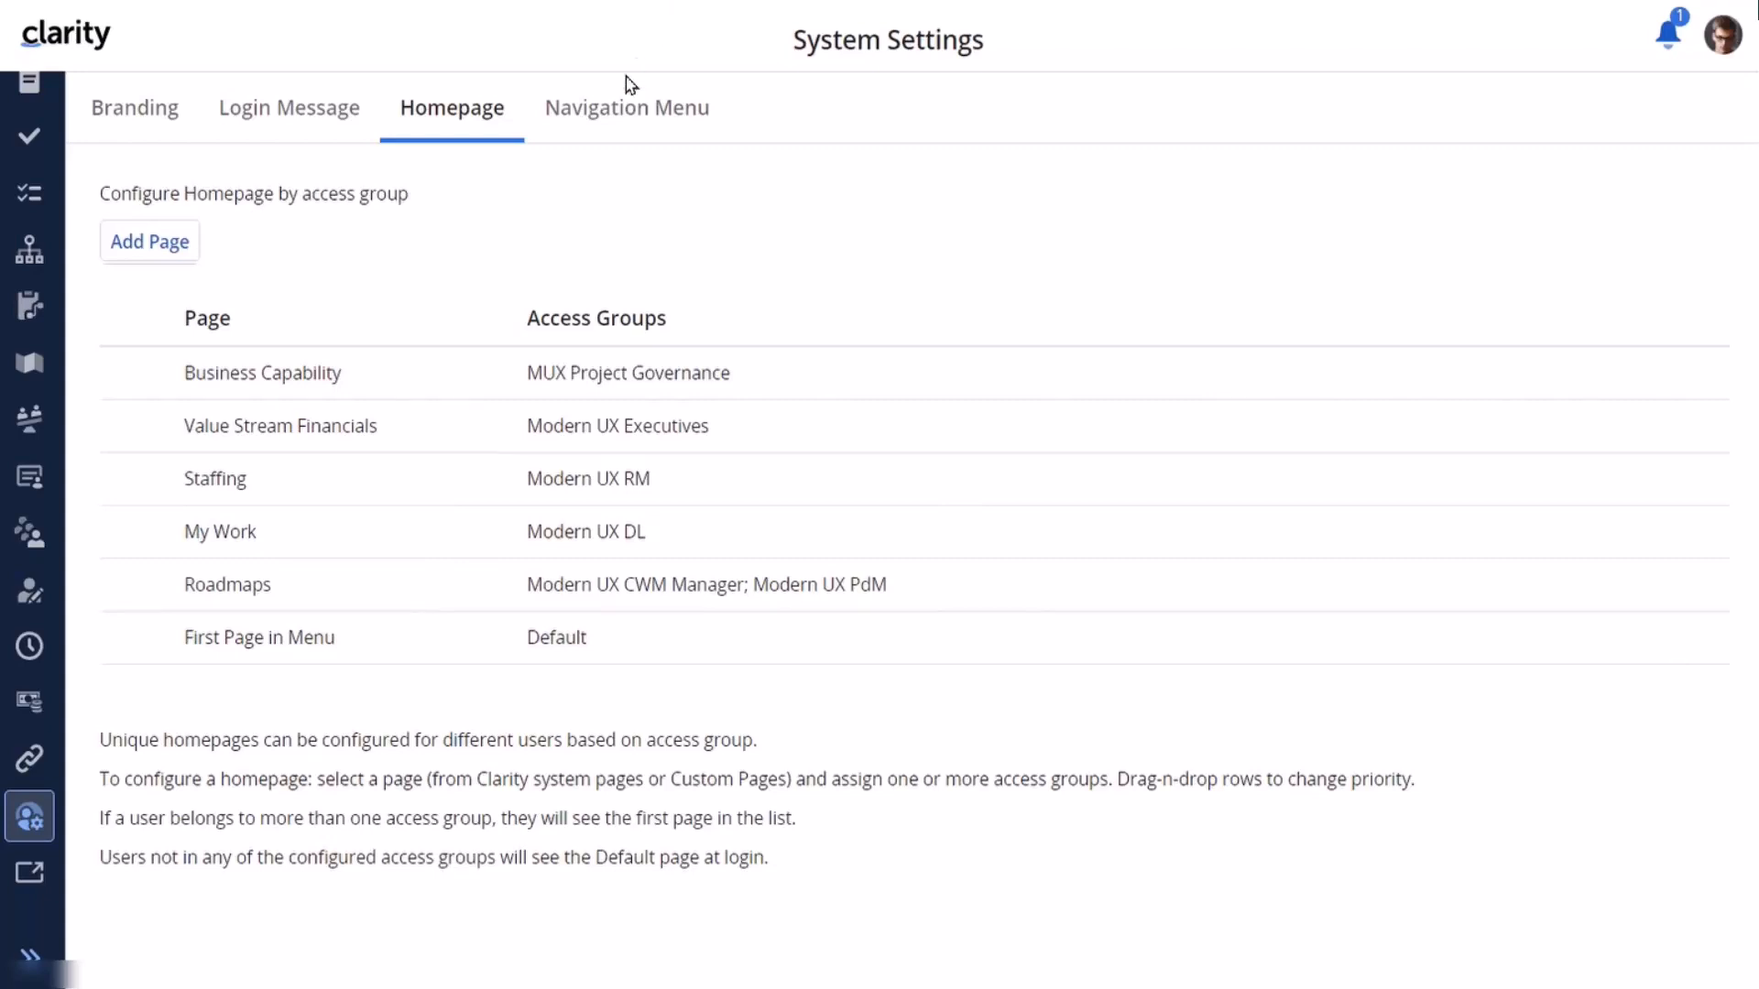
Step: Delete the Business Capability page from the navigation menu configuration and hide the Pages entry
click(612, 110)
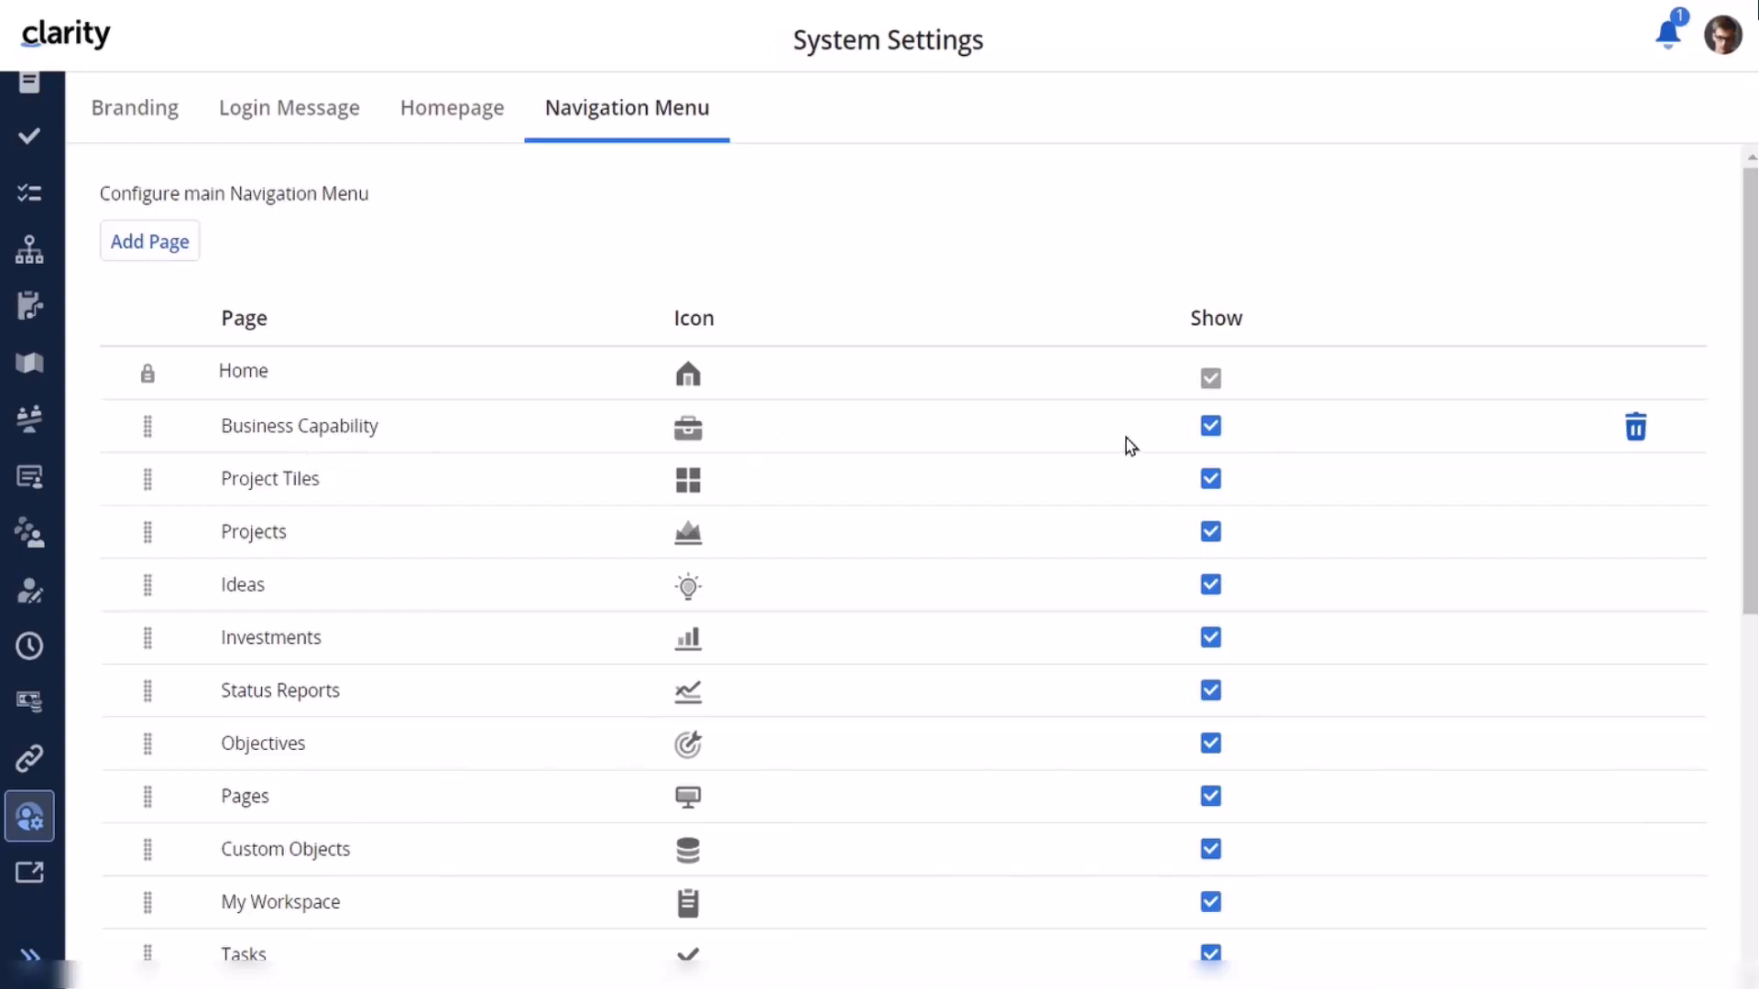
click(1636, 427)
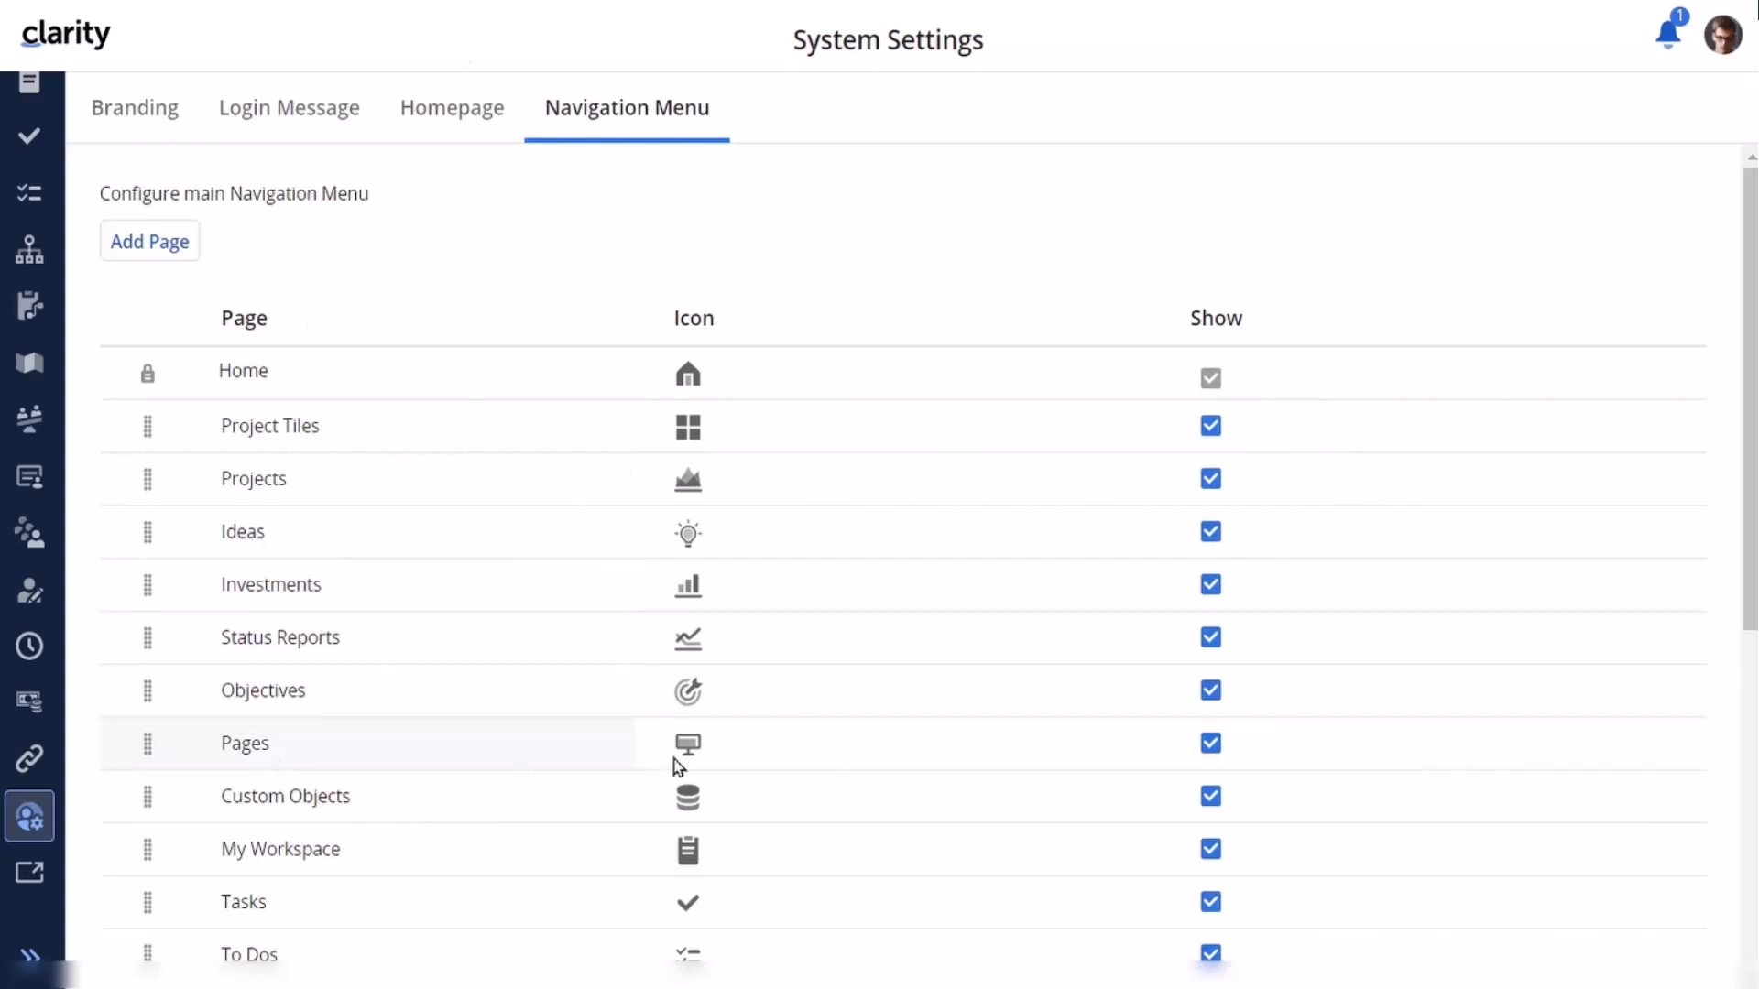
click(1211, 744)
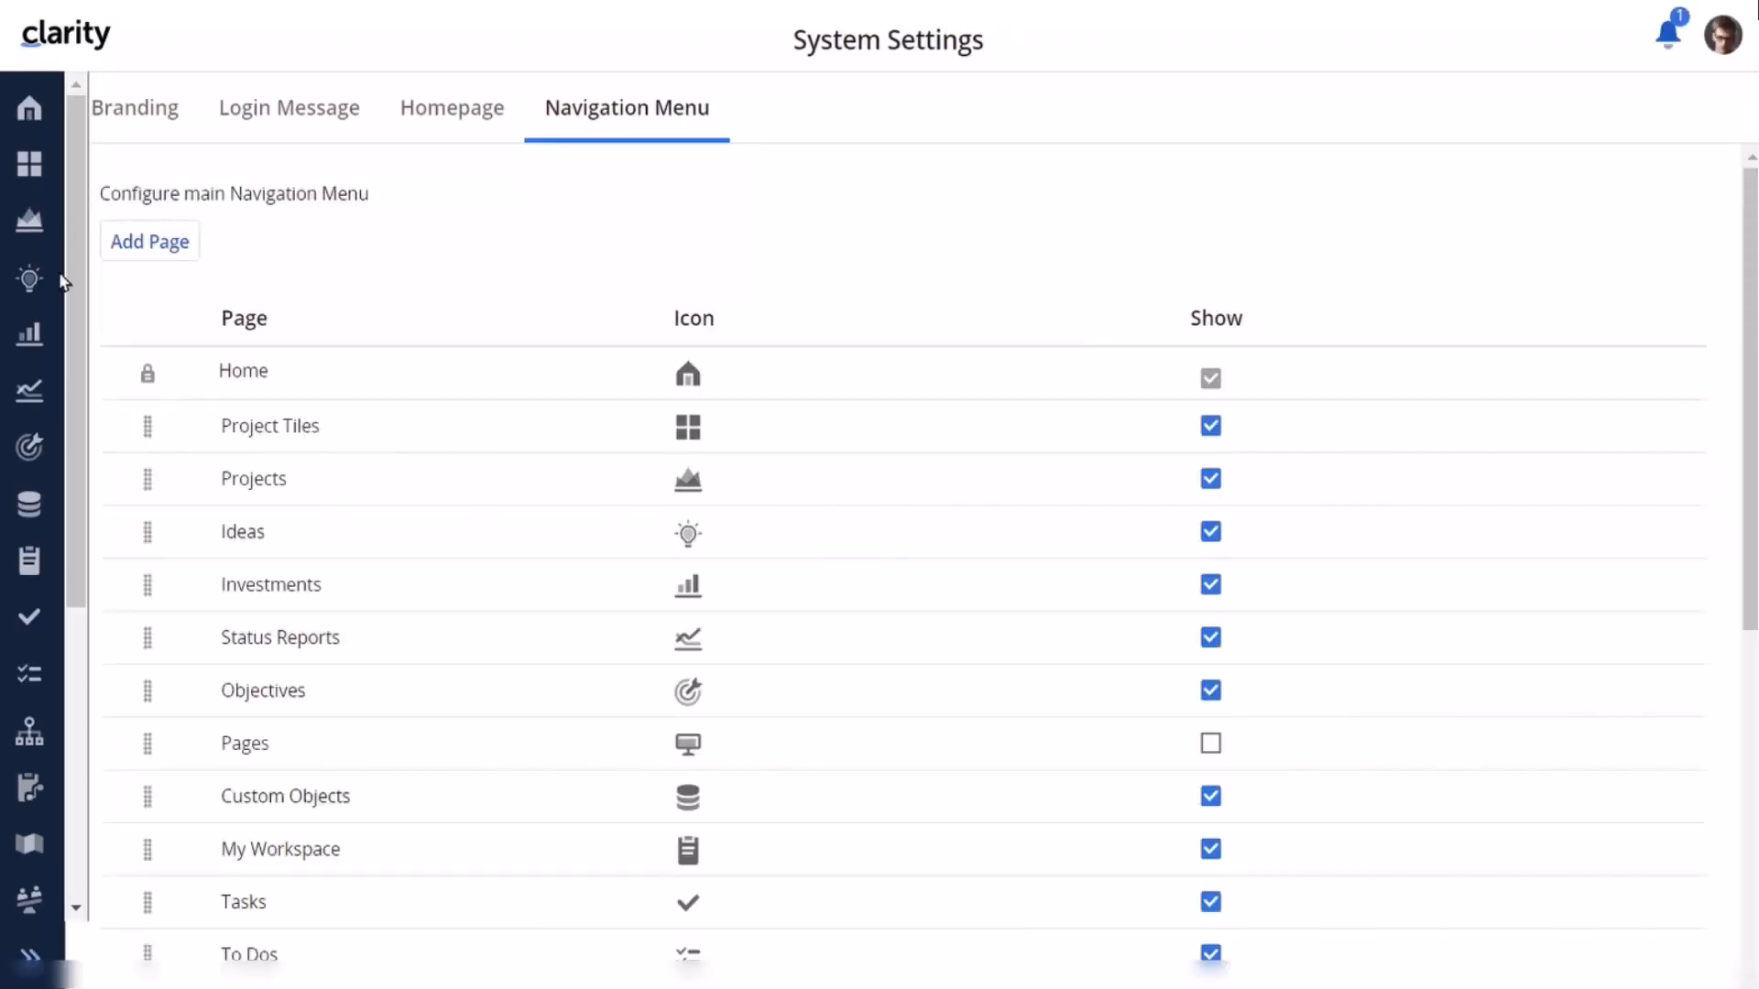
drag(73, 308, 80, 626)
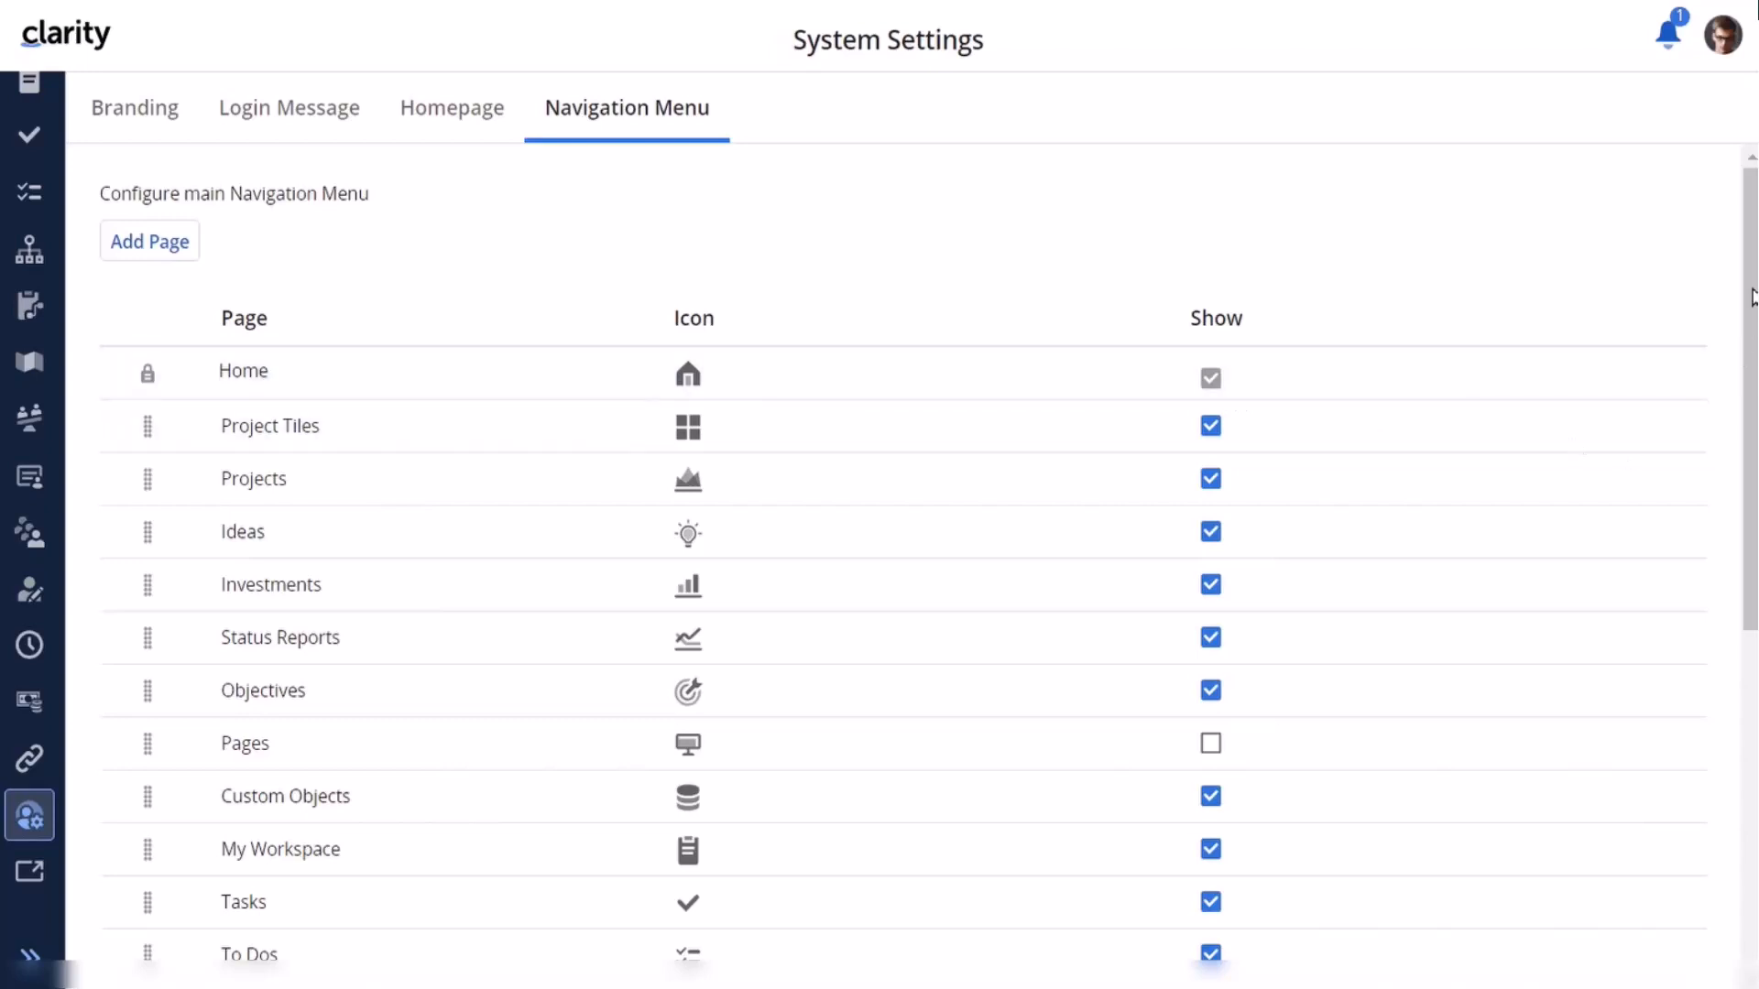
Step: Change the icon of the Custom Objects page in the navigation menu configuration to shape-star
drag(1751, 295, 1746, 711)
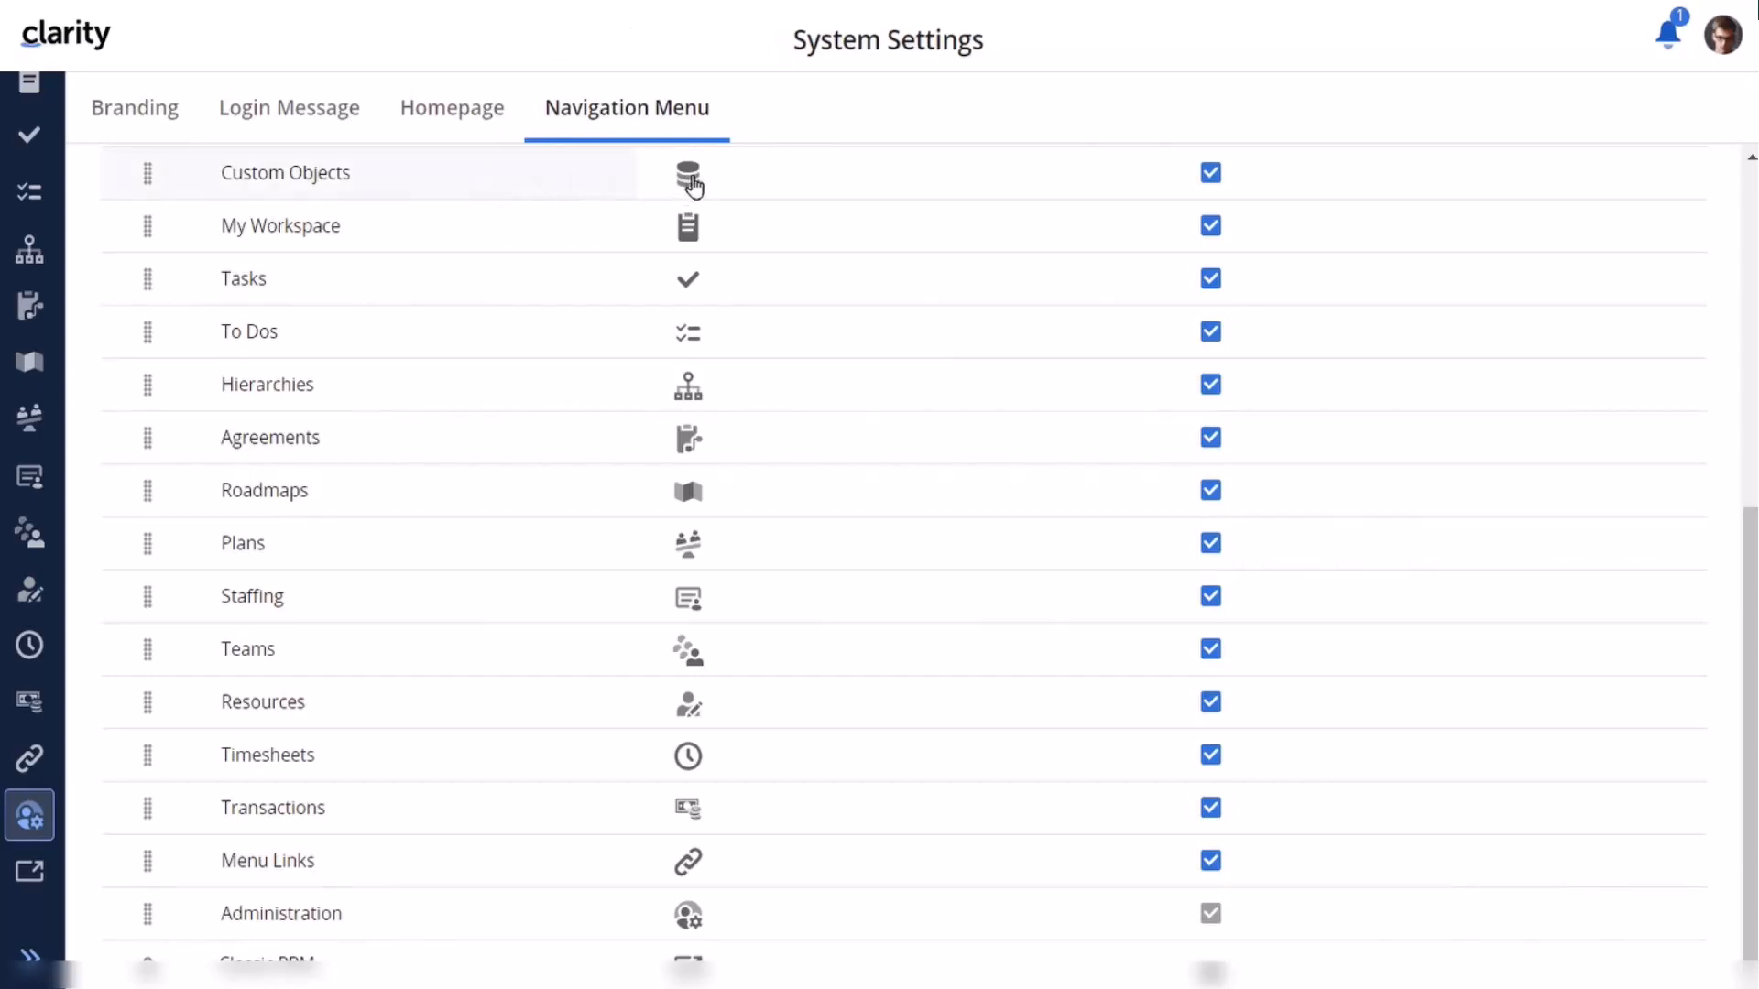
click(689, 175)
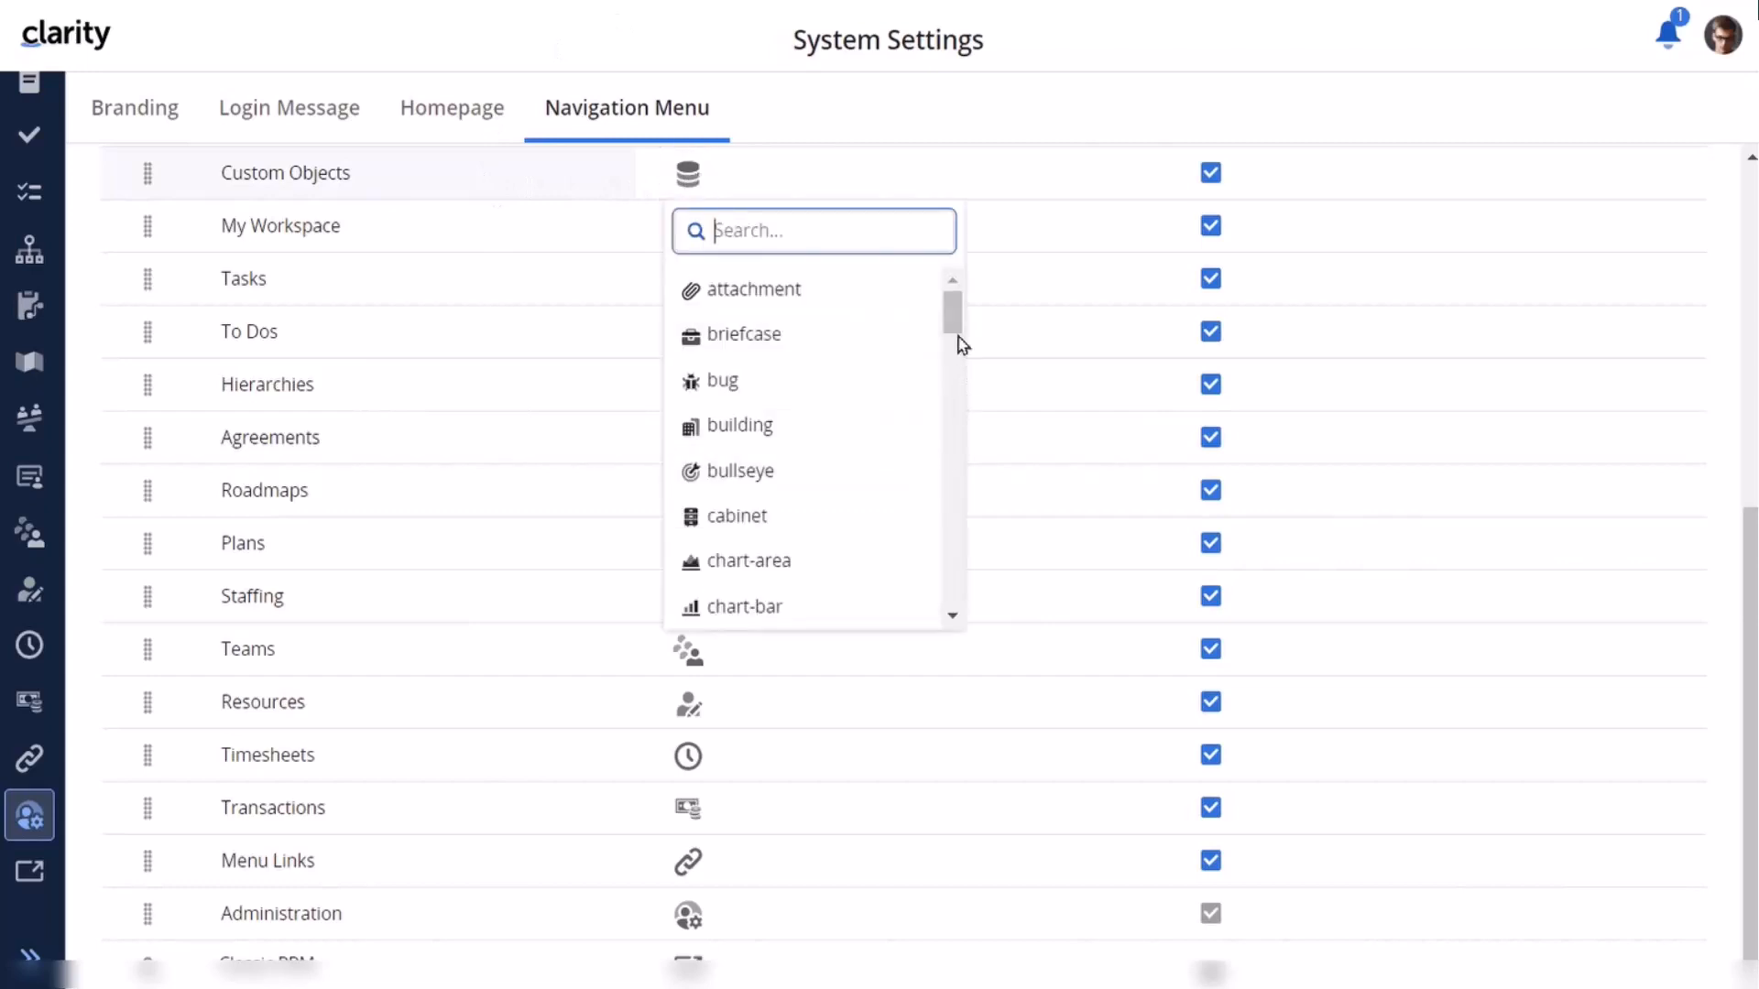
drag(951, 322, 914, 582)
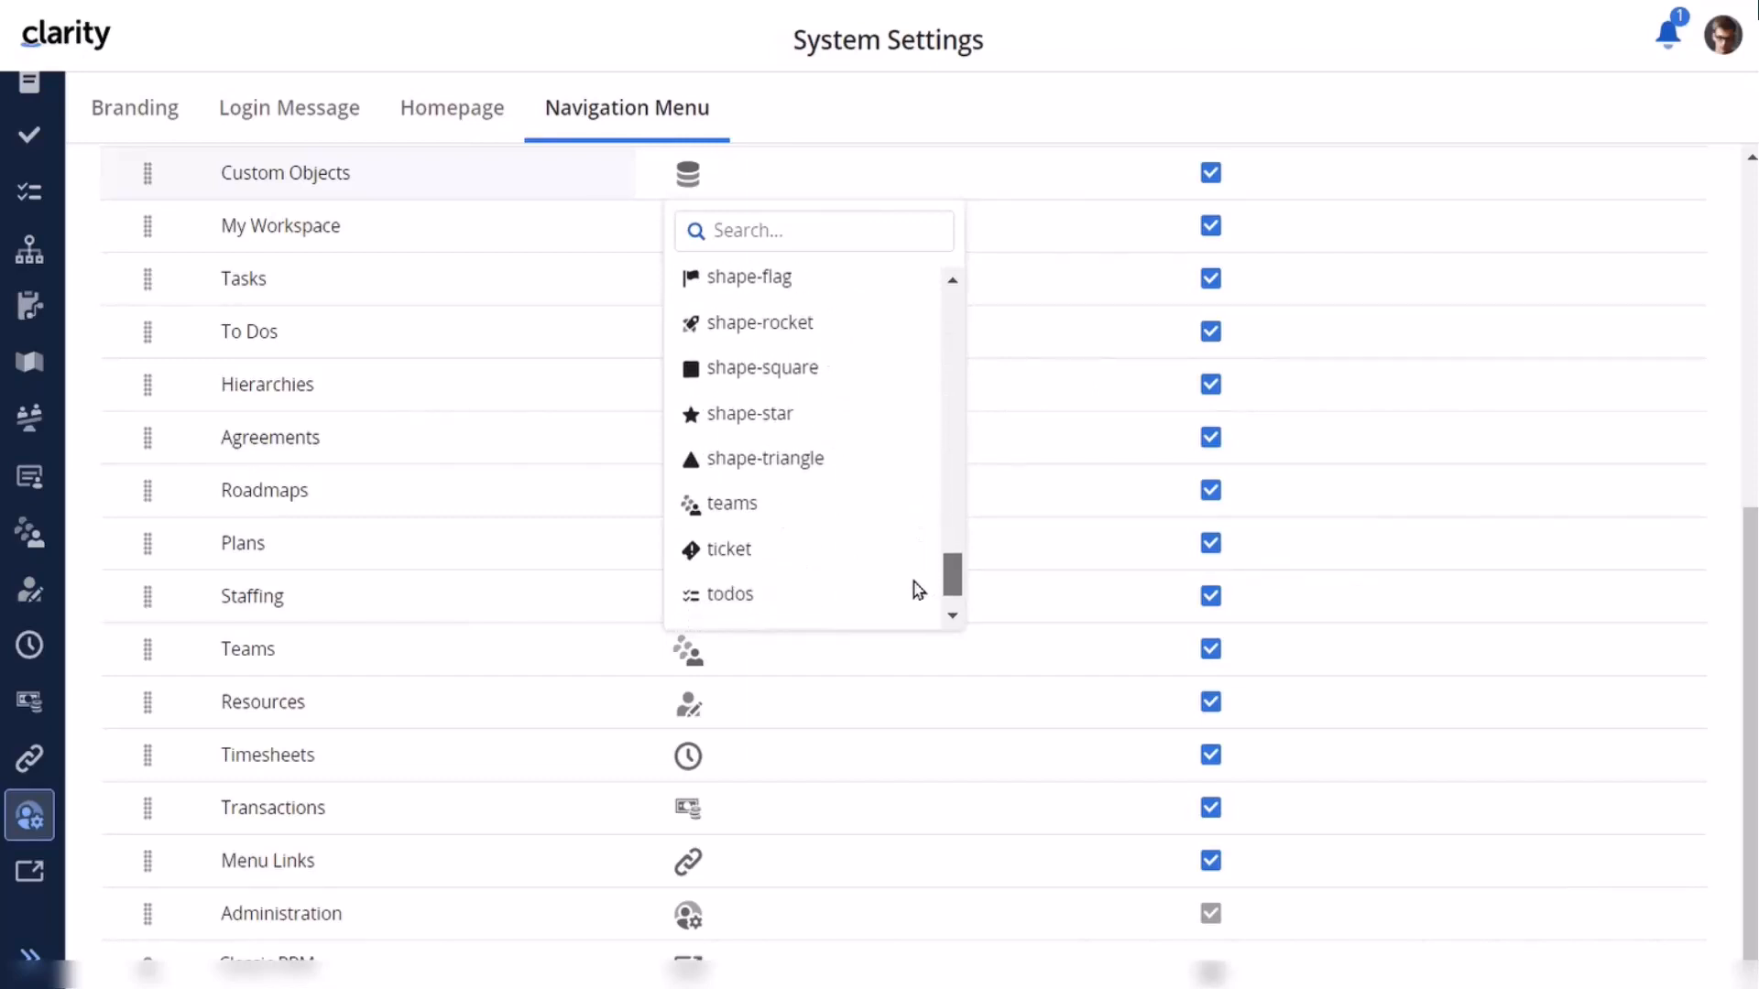
click(758, 414)
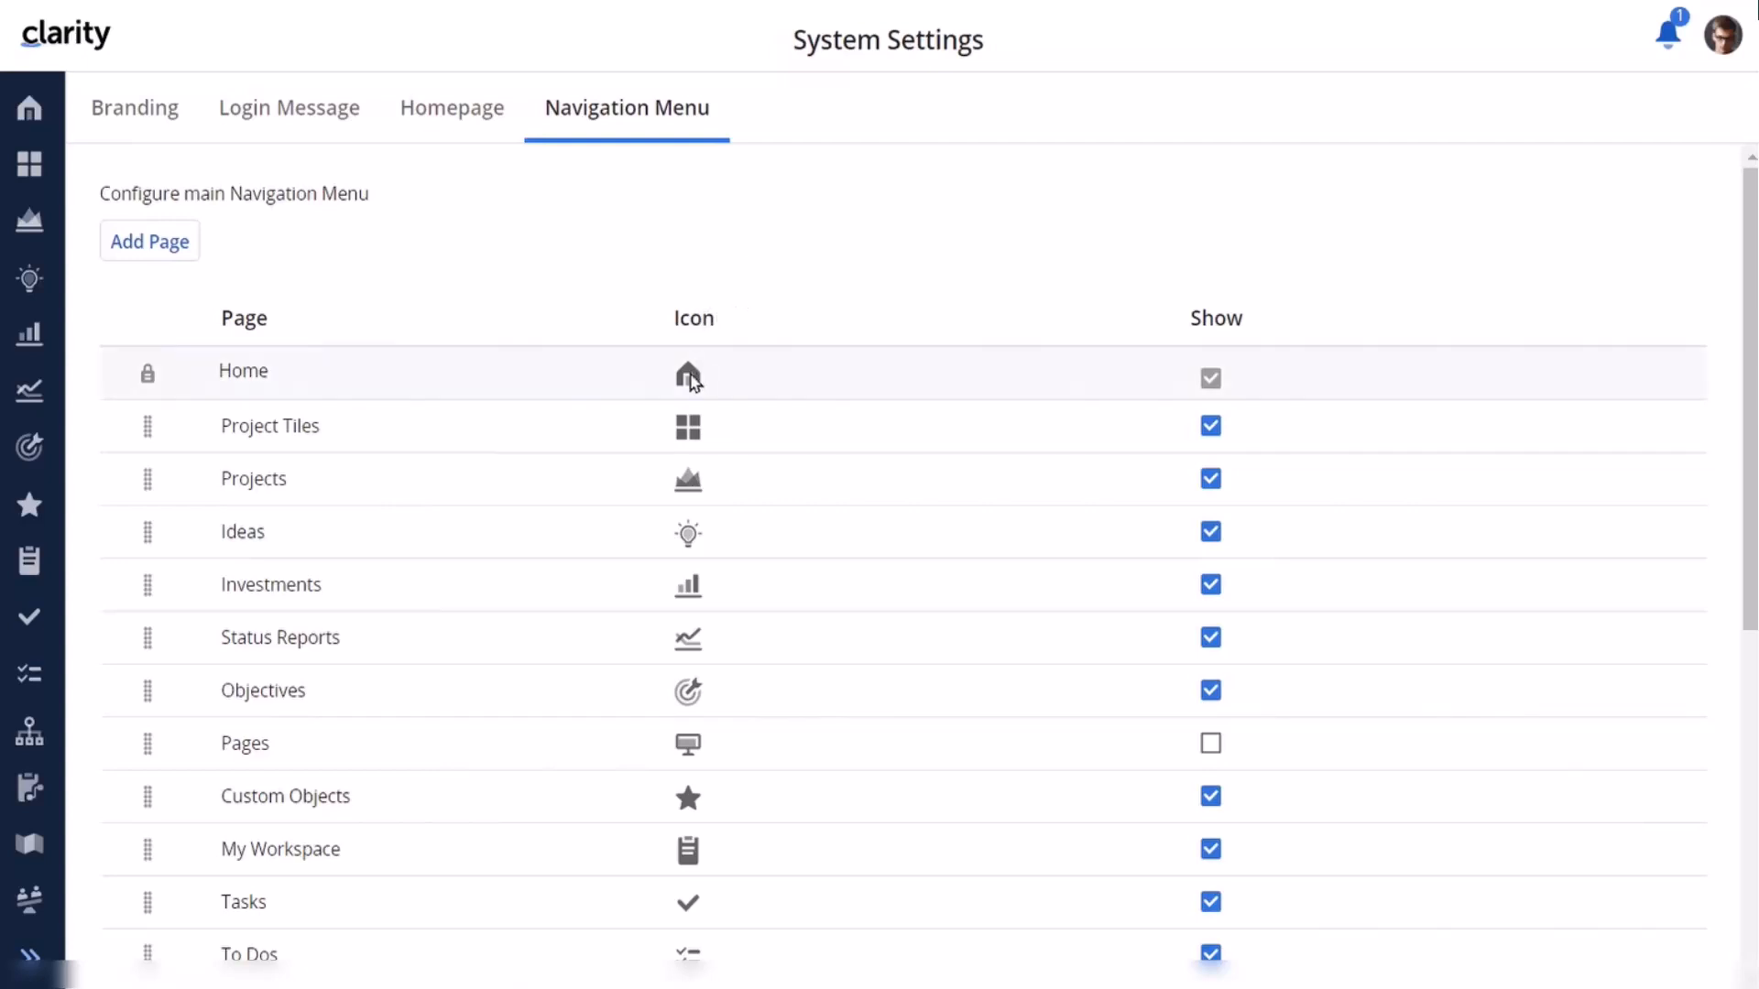
Step: Reorder the navigation menu configuration by moving Status Reports between Projects and Ideas
scroll(813, 638, down, 3)
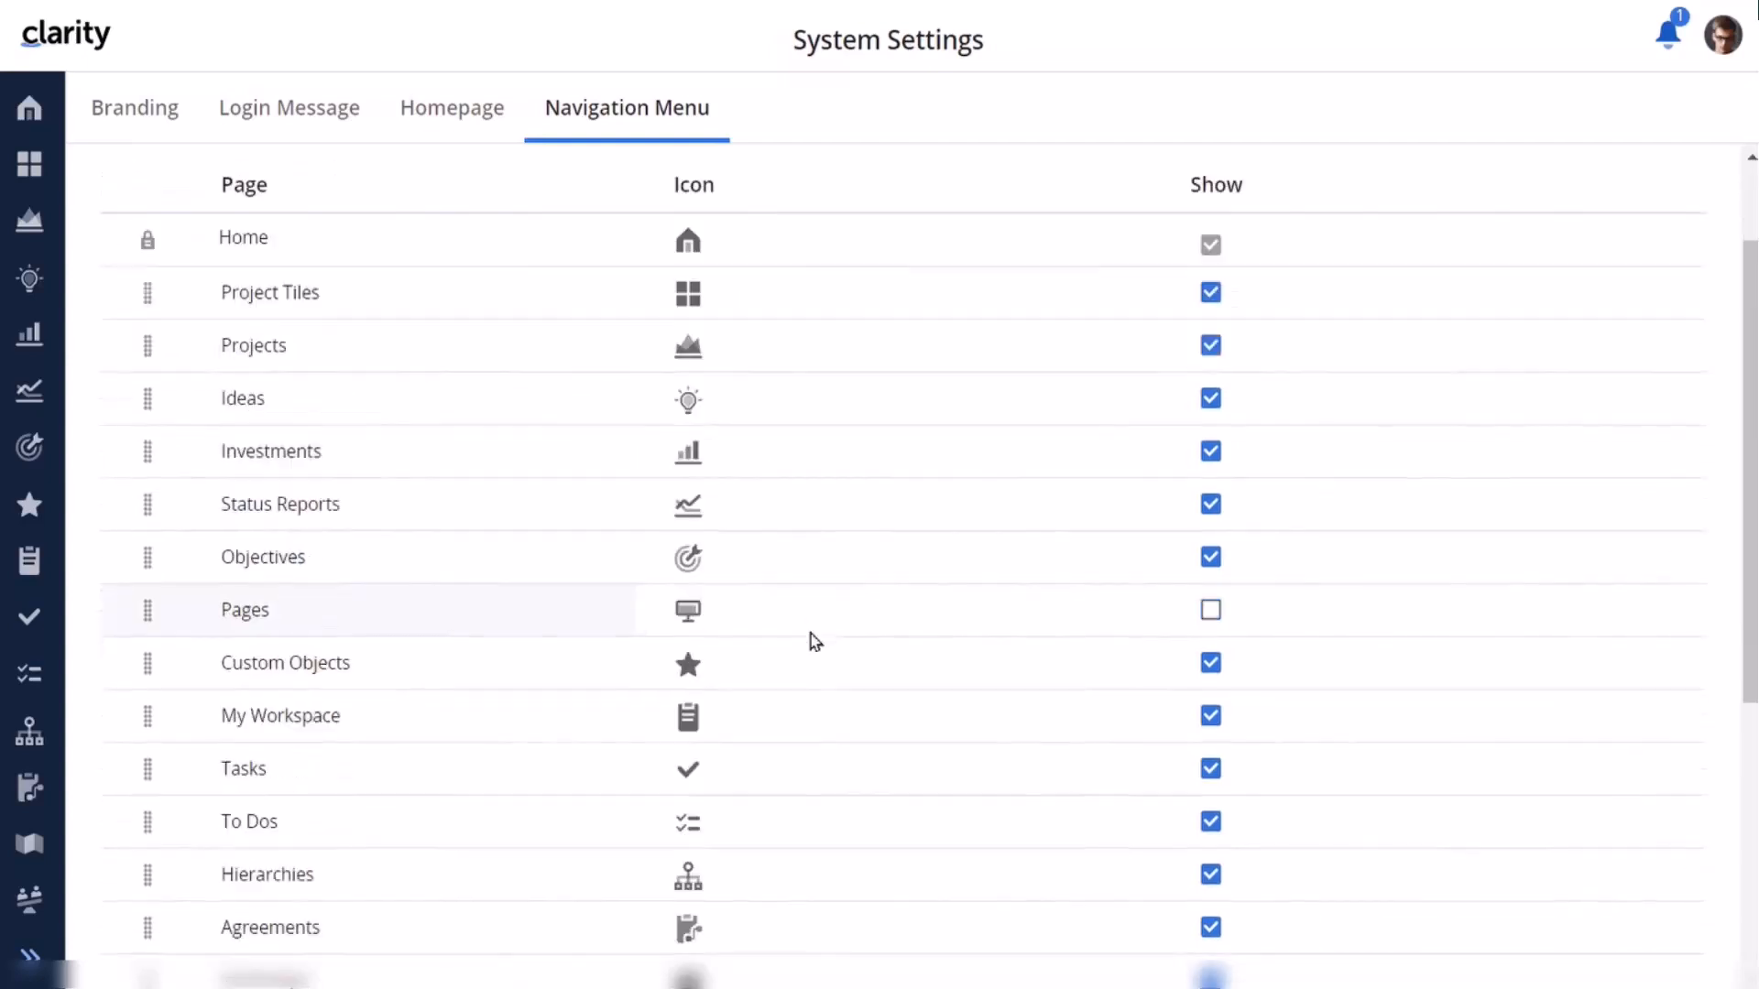
scroll(813, 640, down, 3)
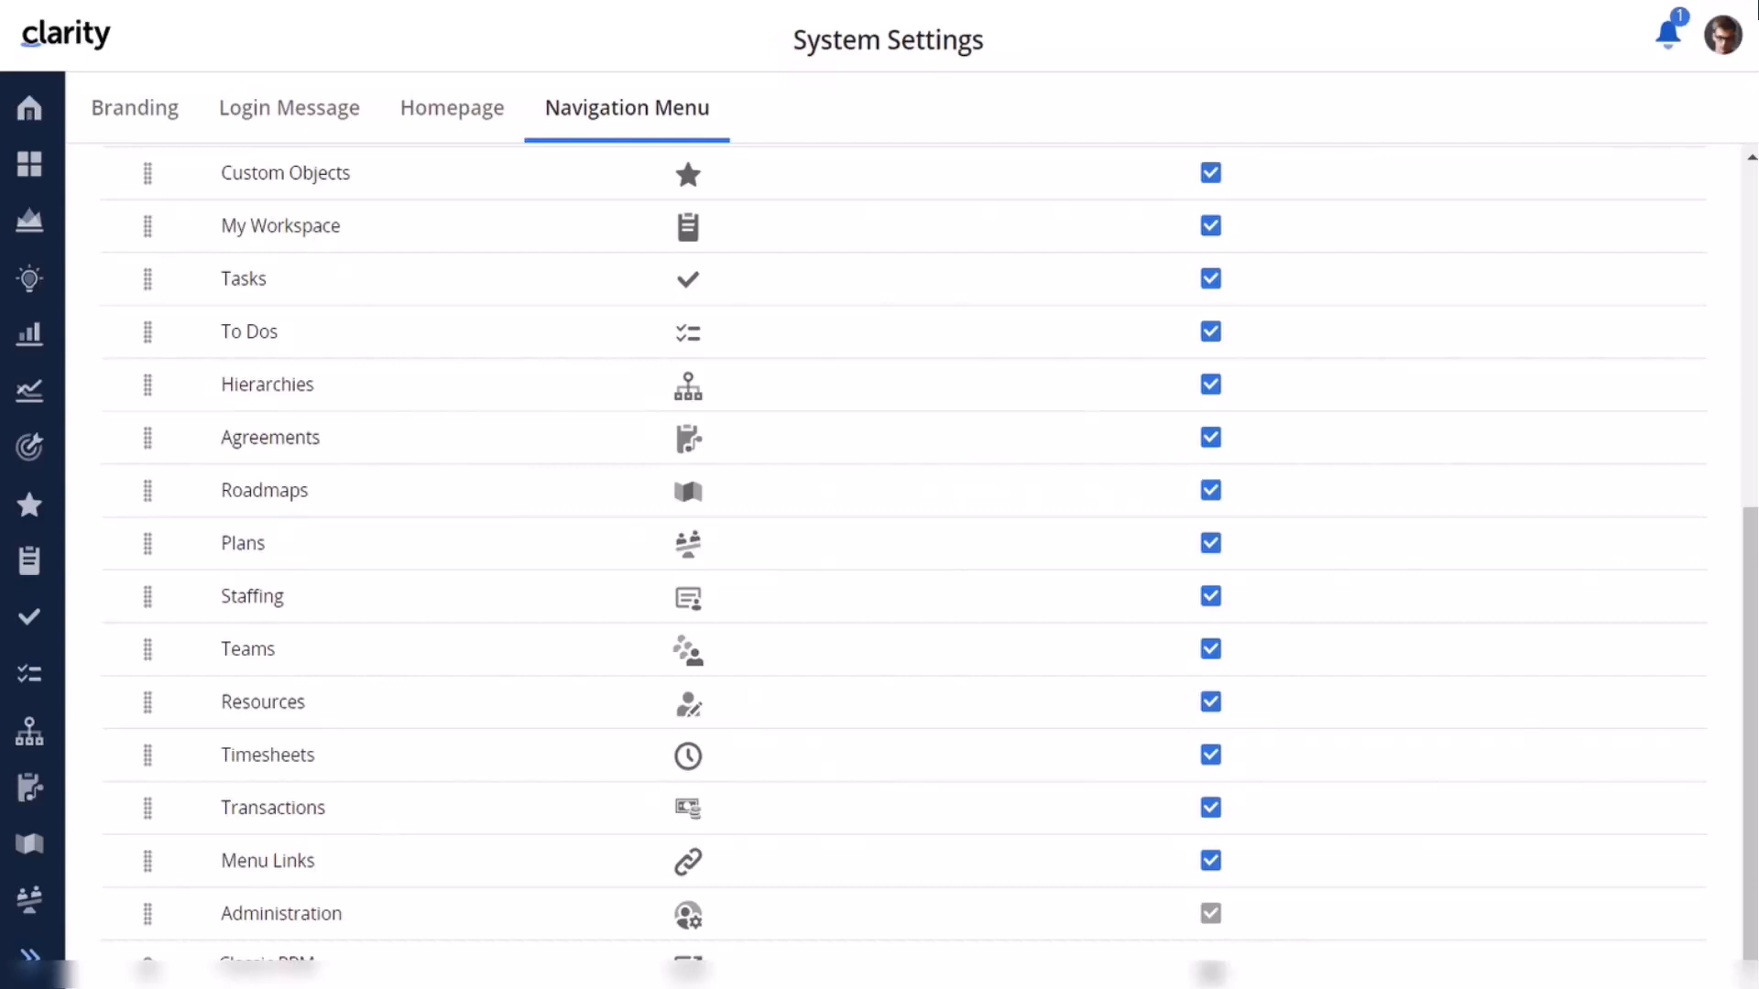
scroll(902, 550, up, 7)
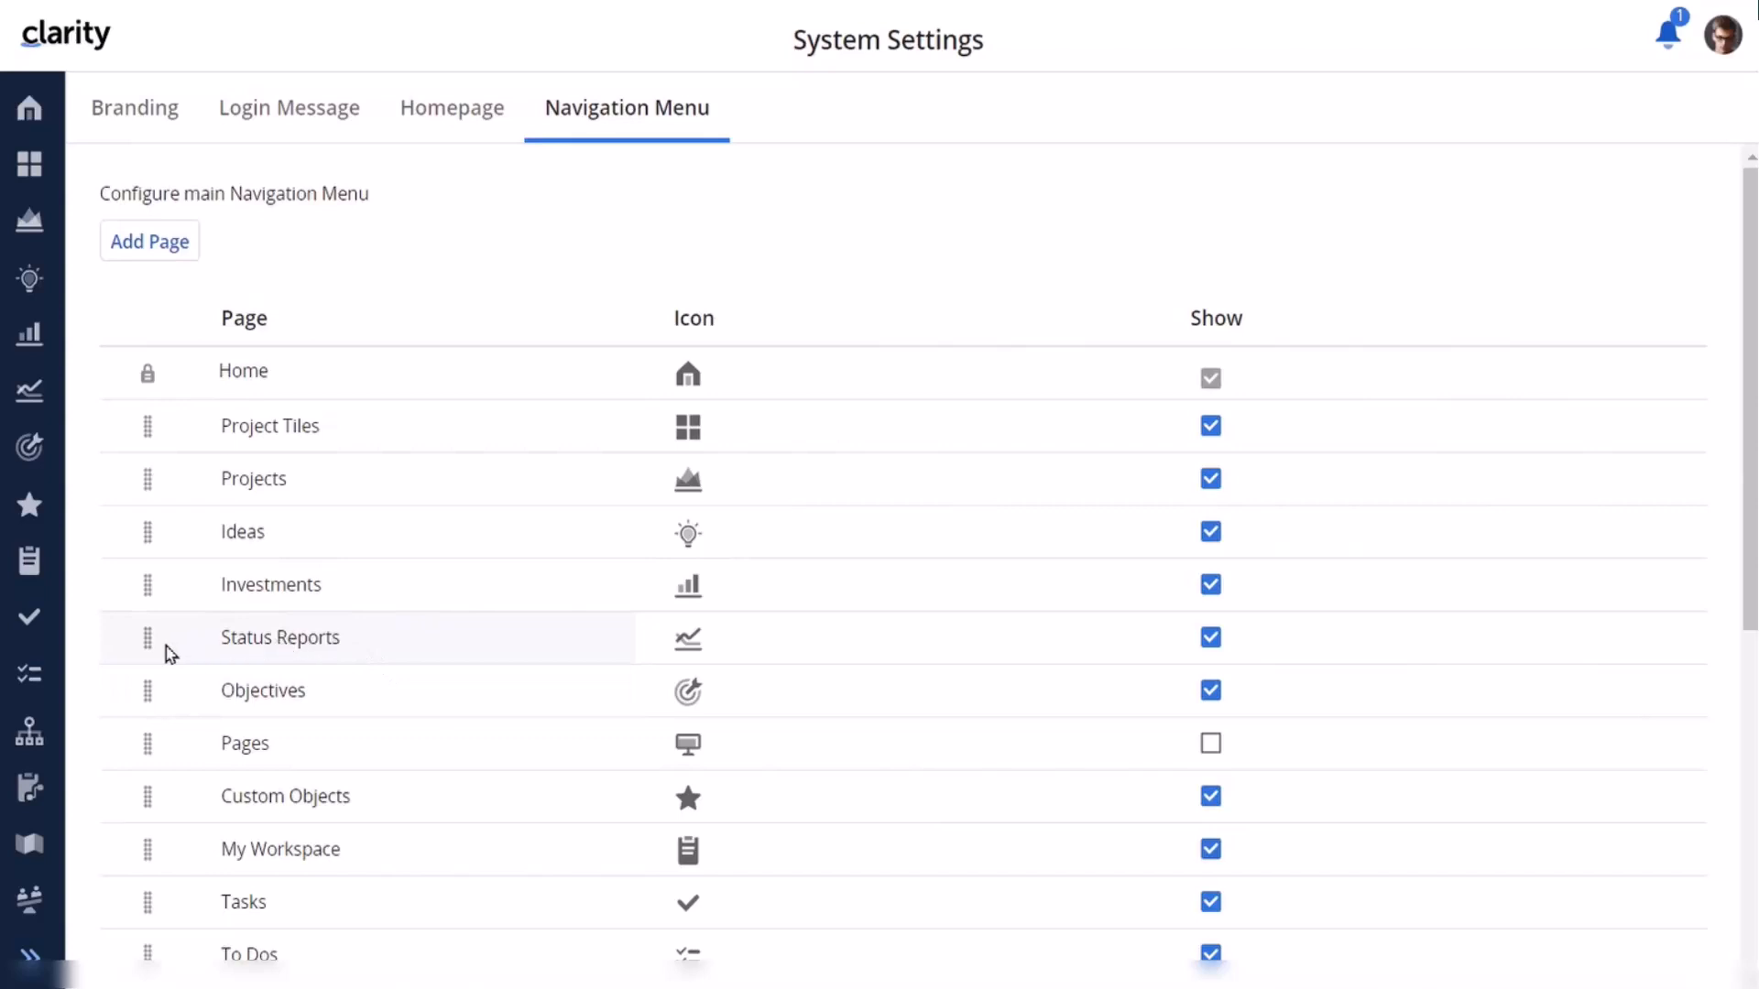
drag(147, 647, 158, 529)
drag(157, 502, 153, 517)
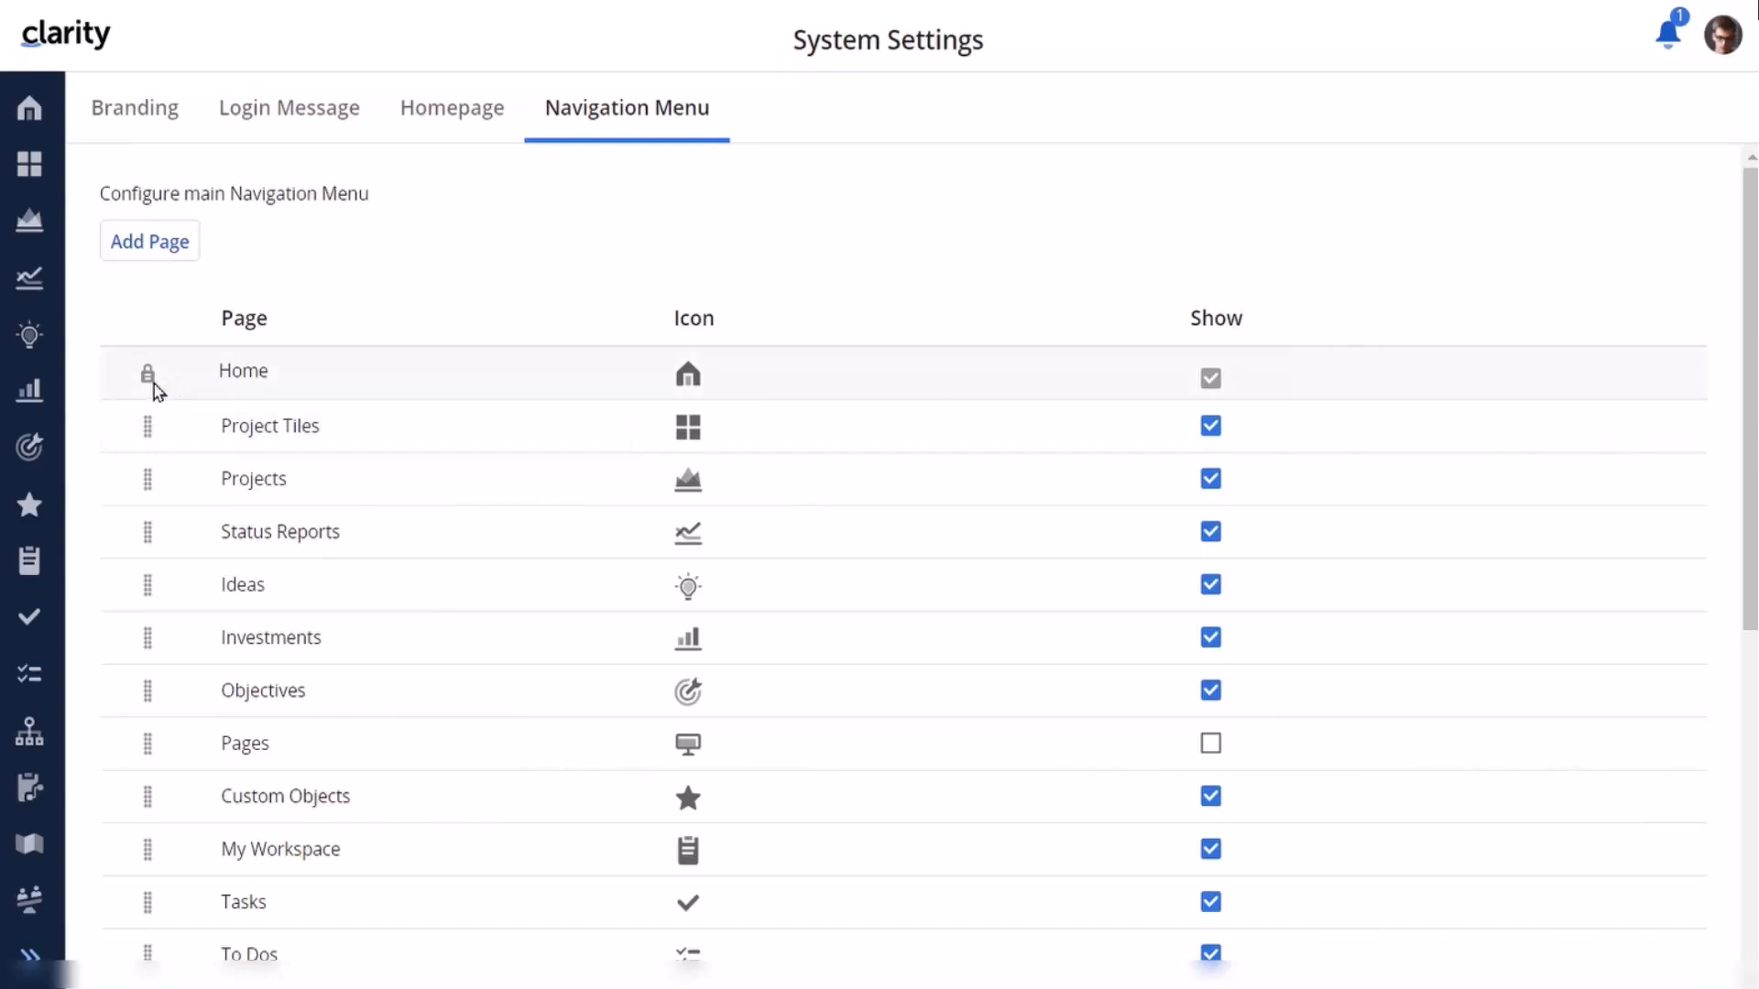
Step: Review the last entries of the page list, expand the main navigation menu to read its page labels, and collapse it again
scroll(502, 498, down, 7)
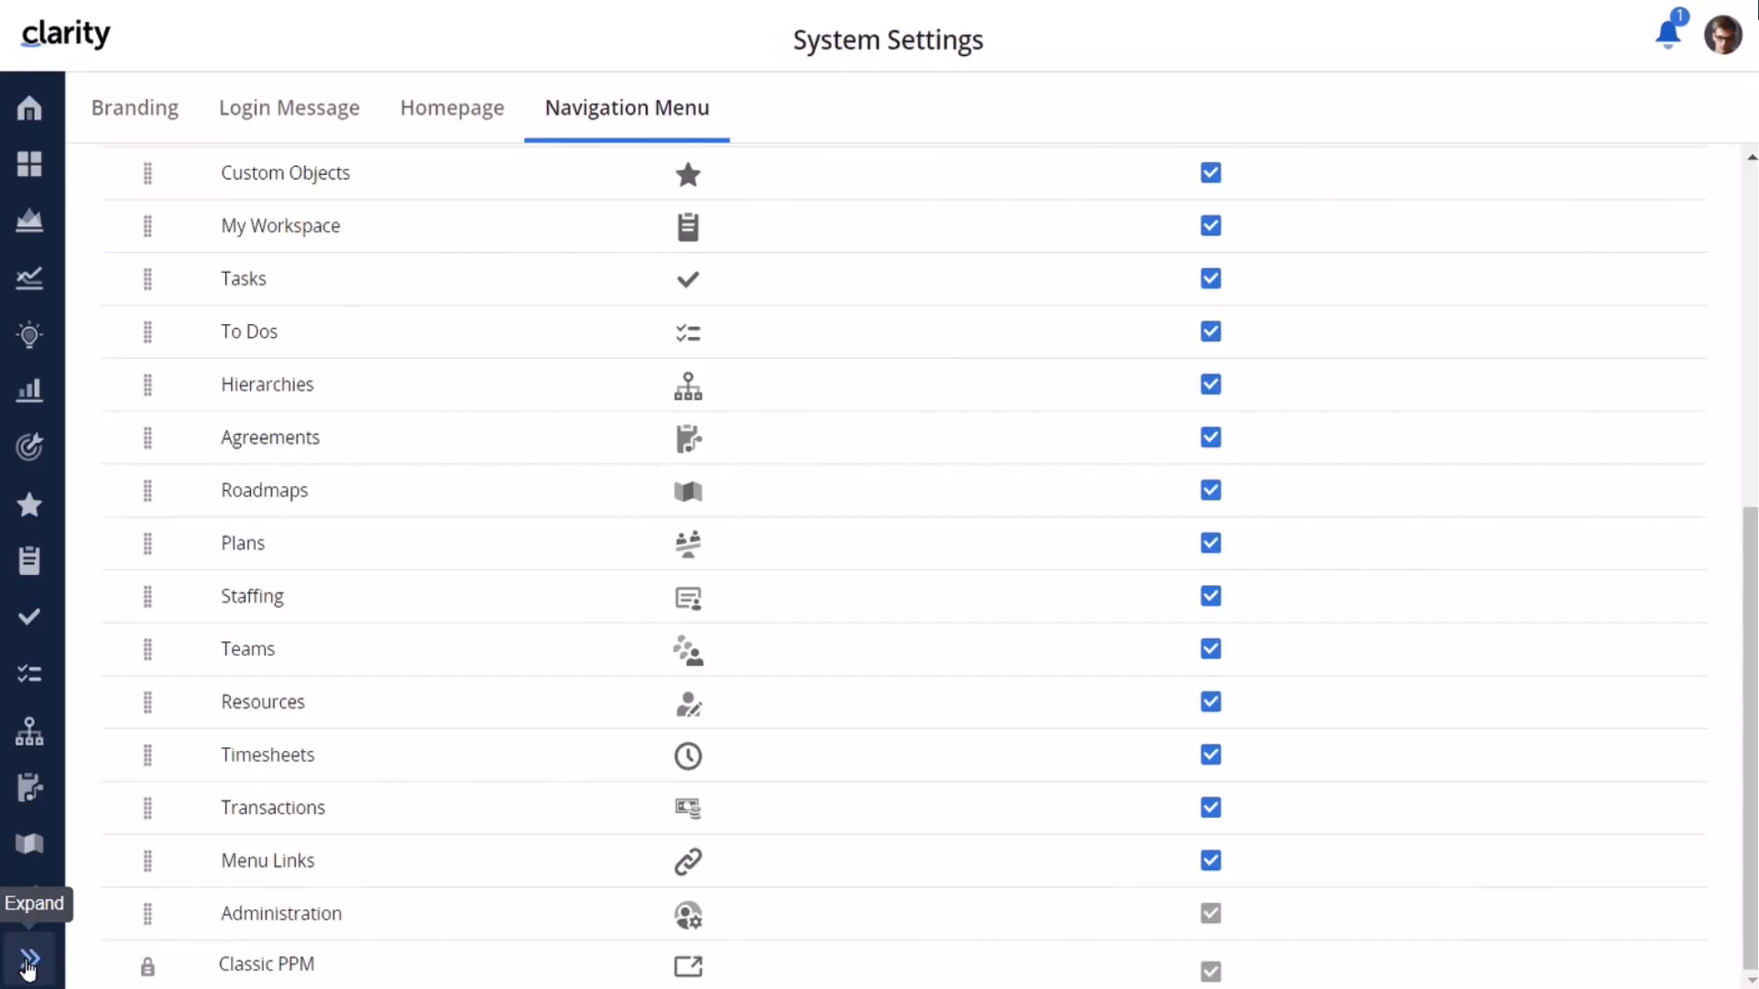
click(28, 962)
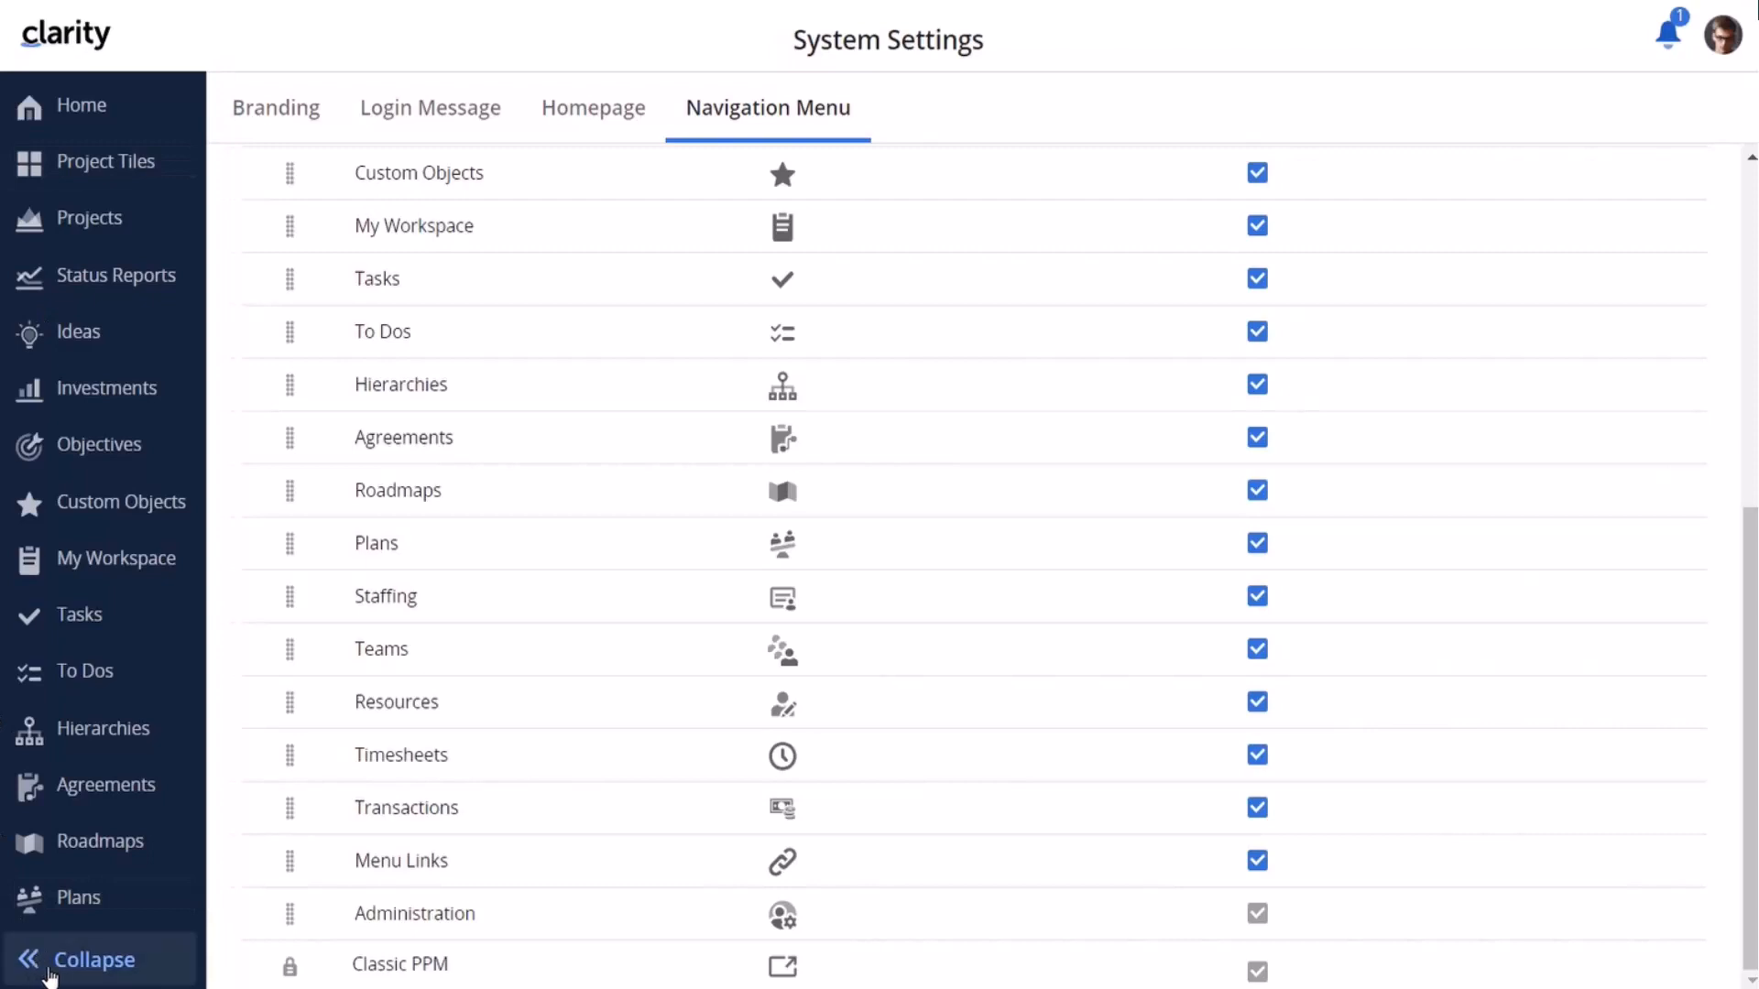
click(51, 971)
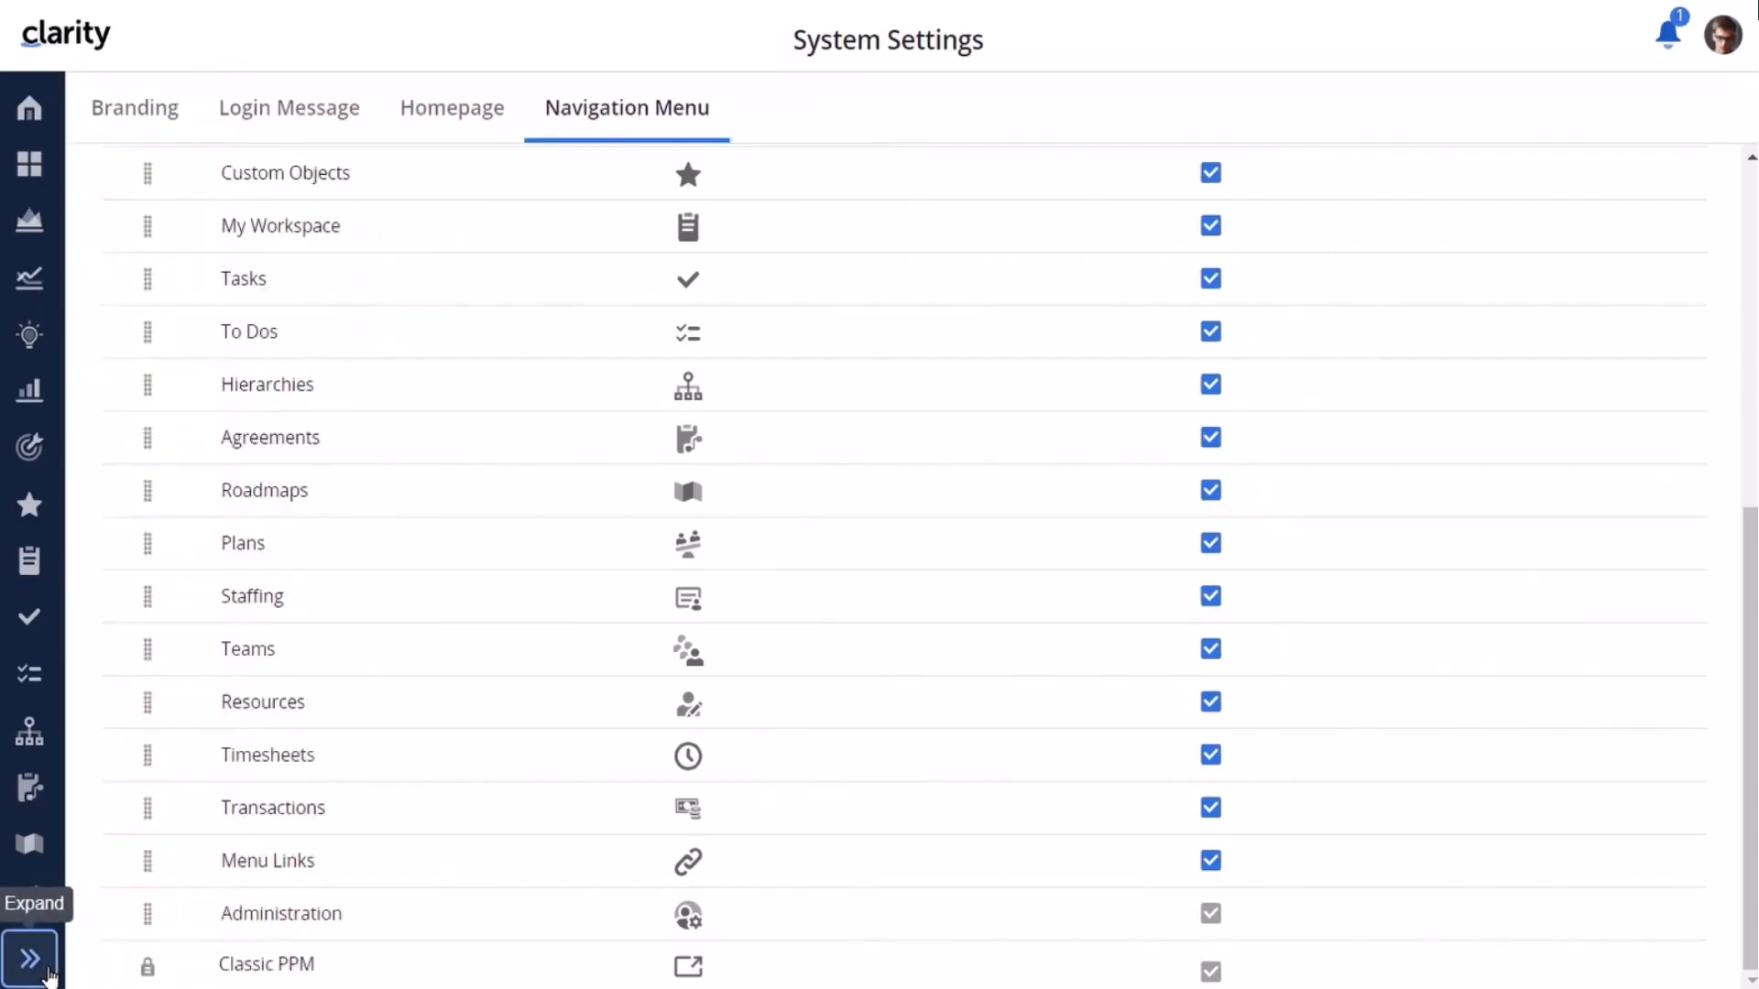